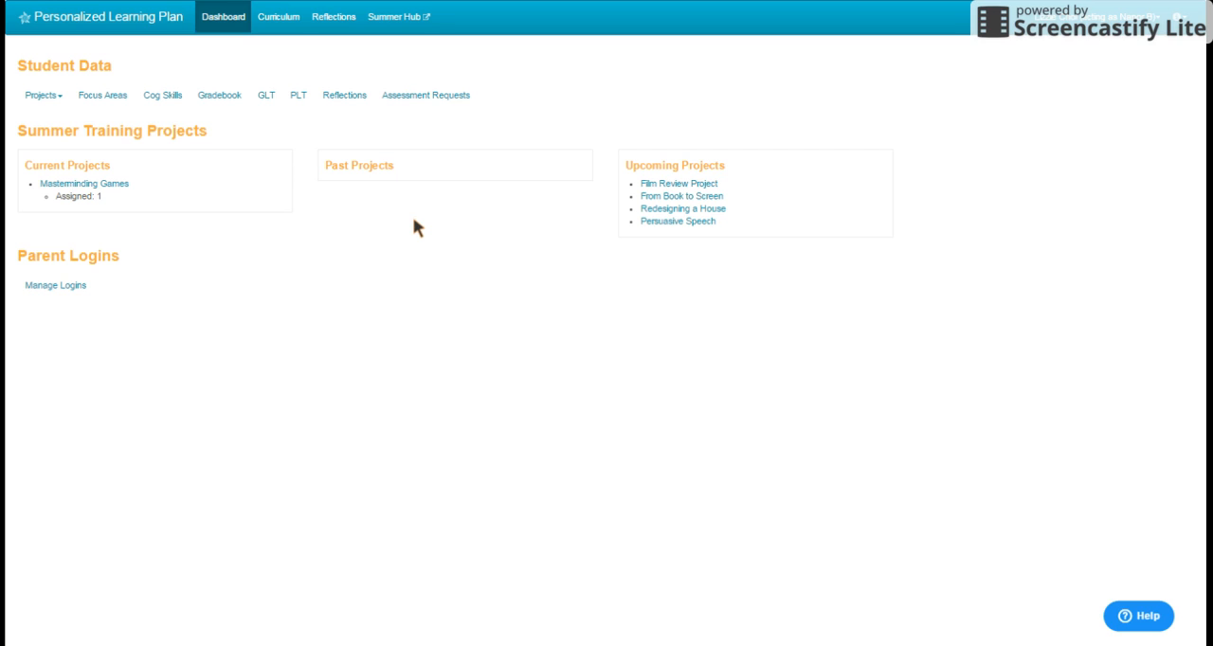
Step: Open the focus area EARLY HUMANS: Paleolithic Culture (6.1) from the History 6 course in the Basecamp Mentor Dummy District Curriculum
click(292, 28)
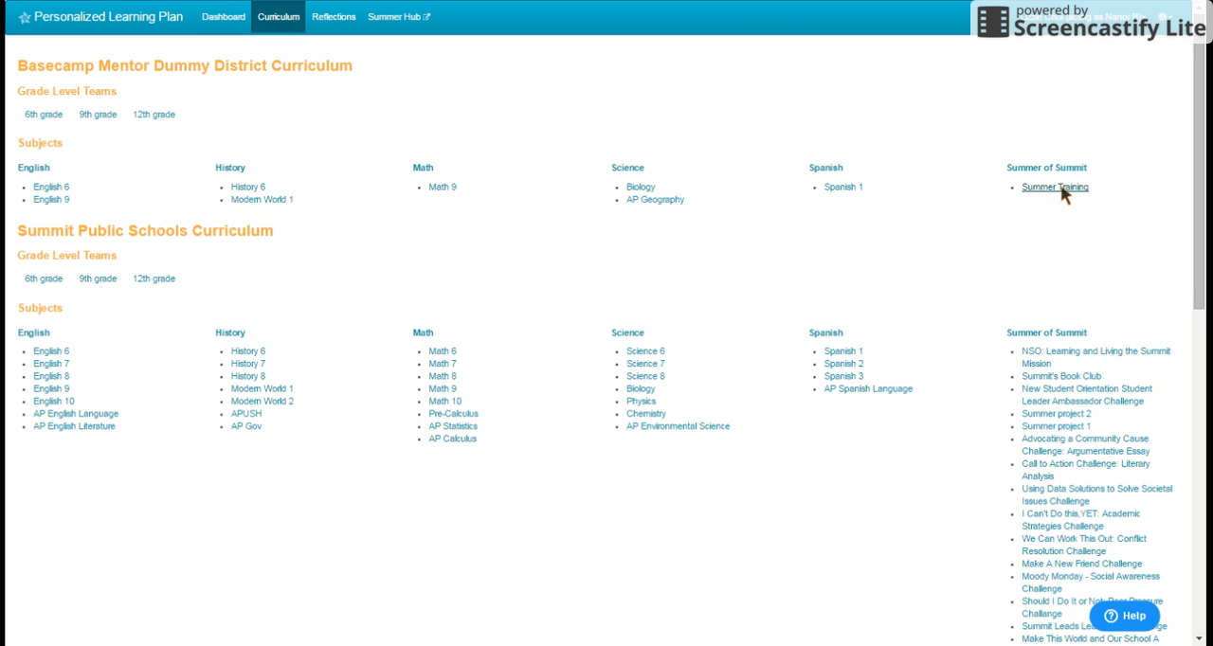
click(252, 191)
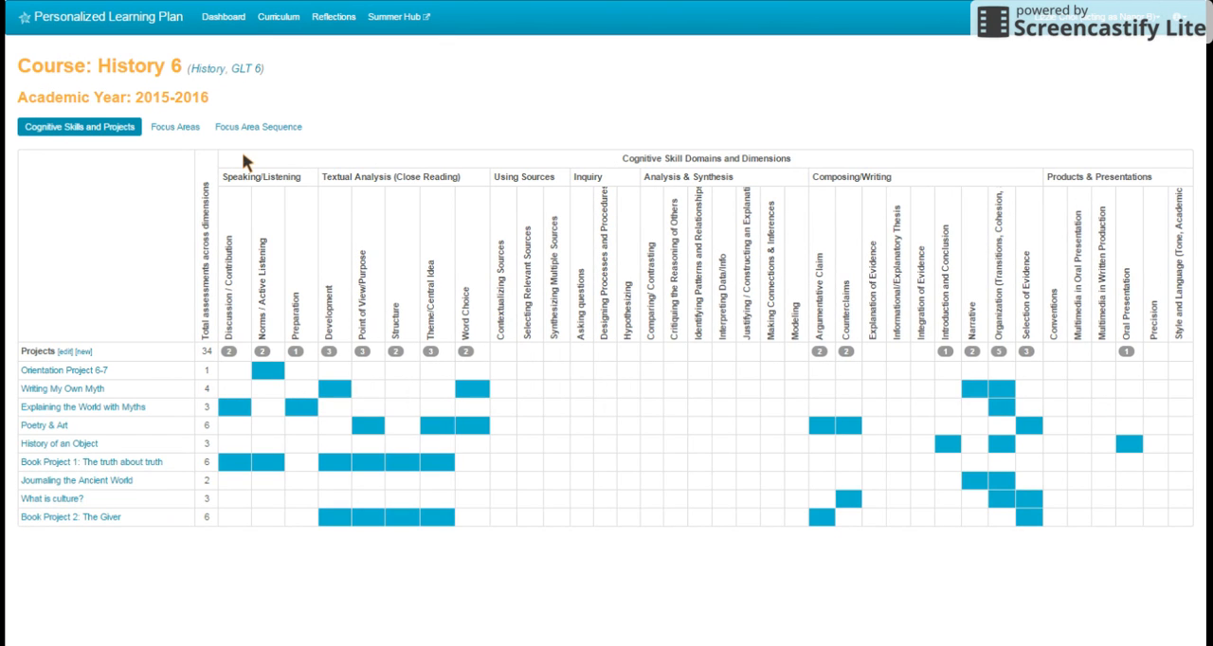
click(174, 129)
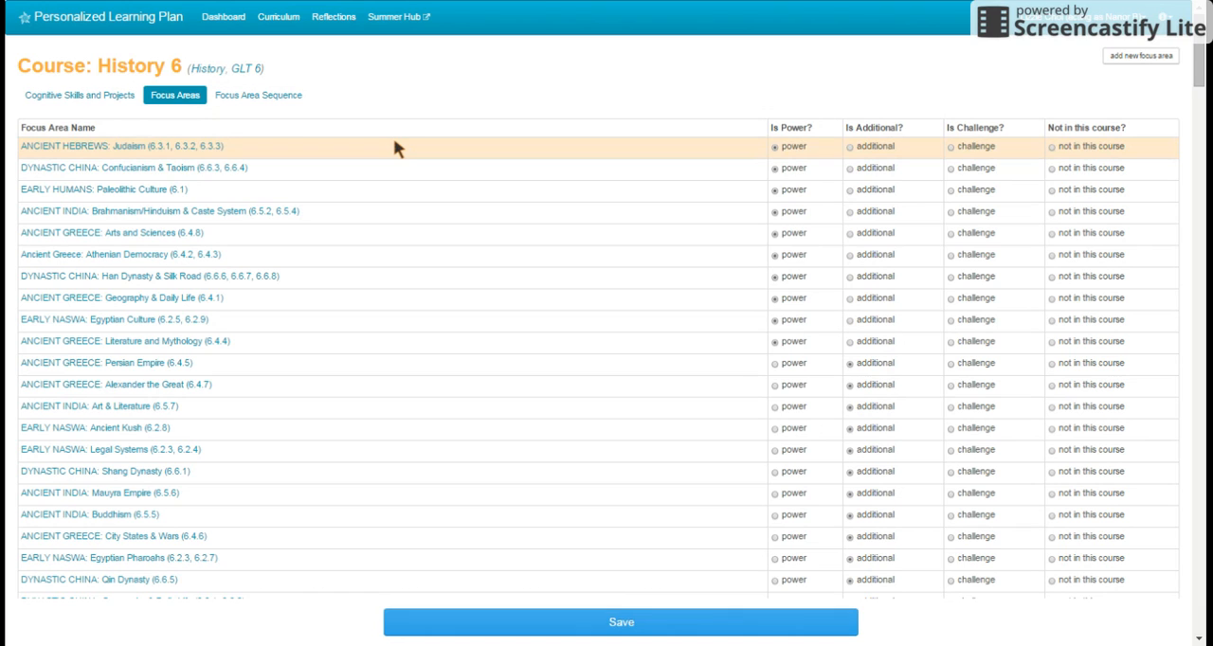
click(107, 187)
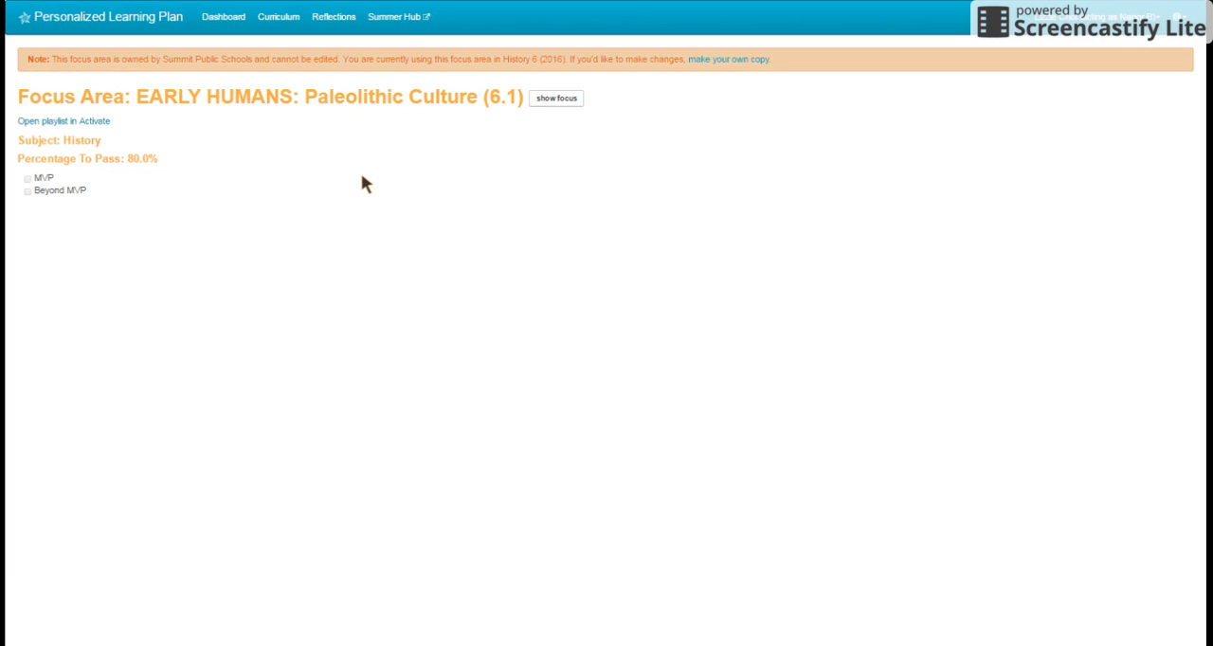
Step: Show the focus area's playlist, review the resources under the Introduction and objectives 1 to 4, and preview the assessment questions
click(554, 103)
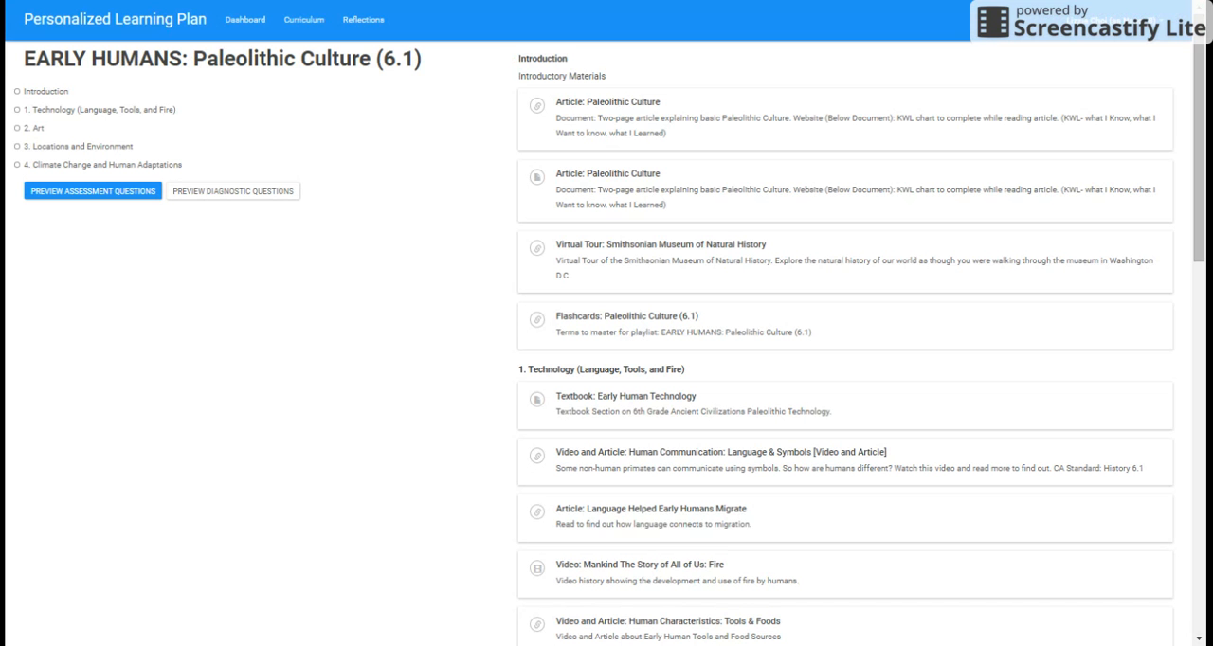
click(32, 93)
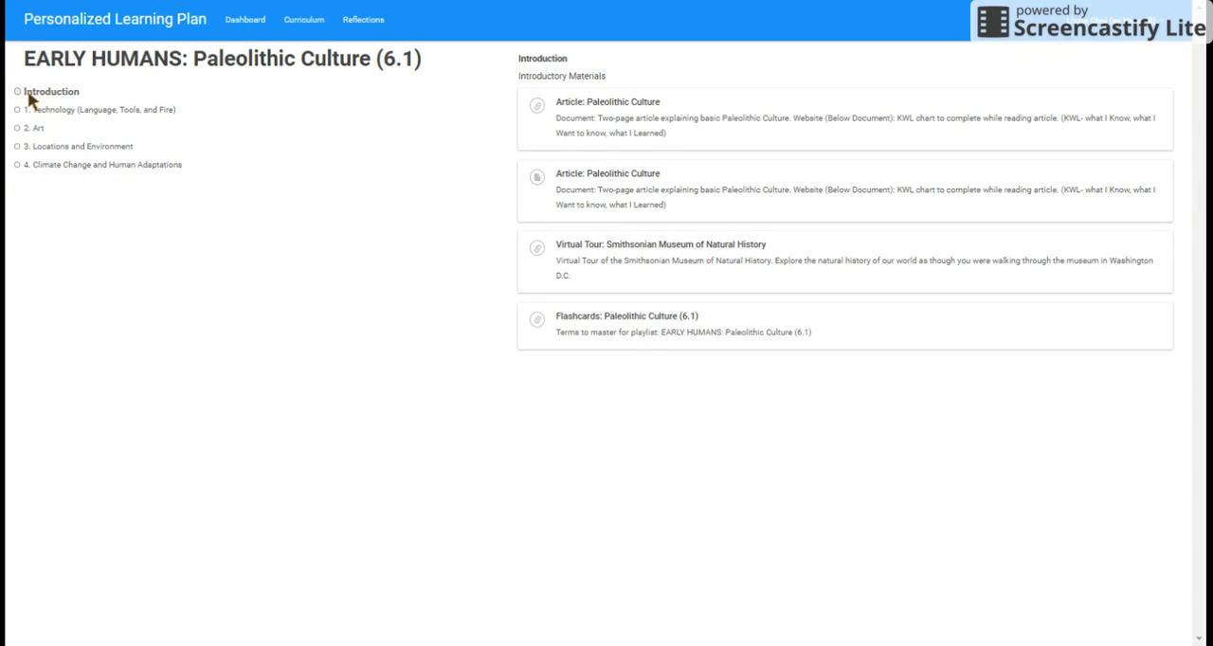
click(35, 113)
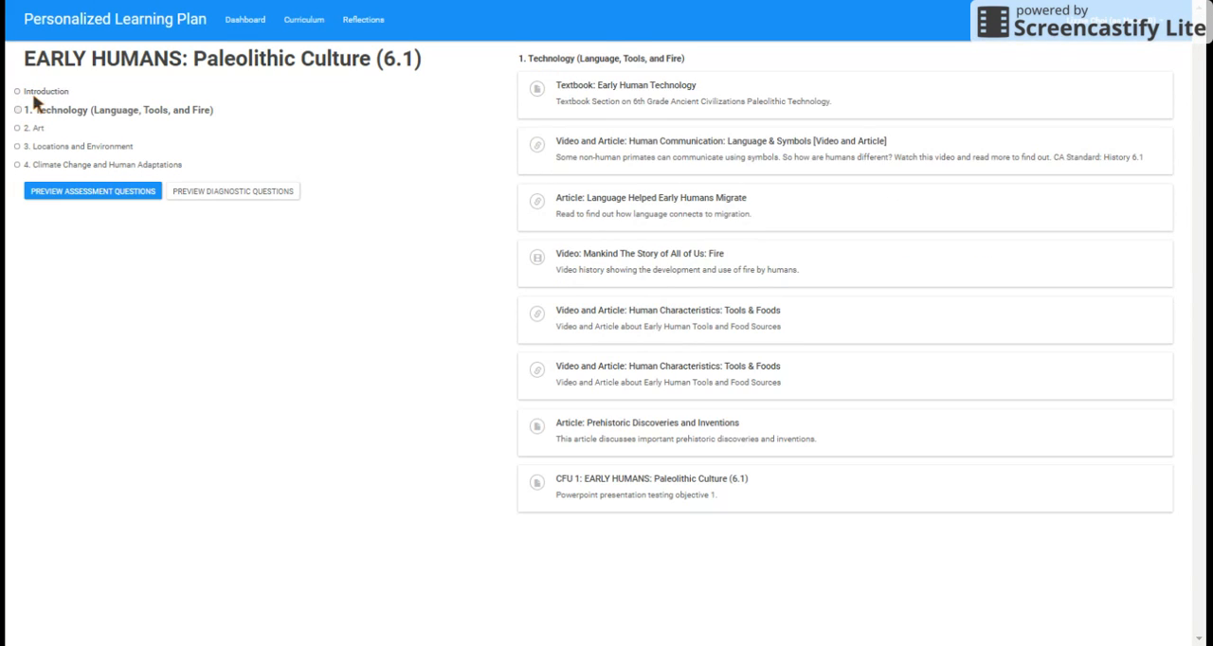
click(35, 96)
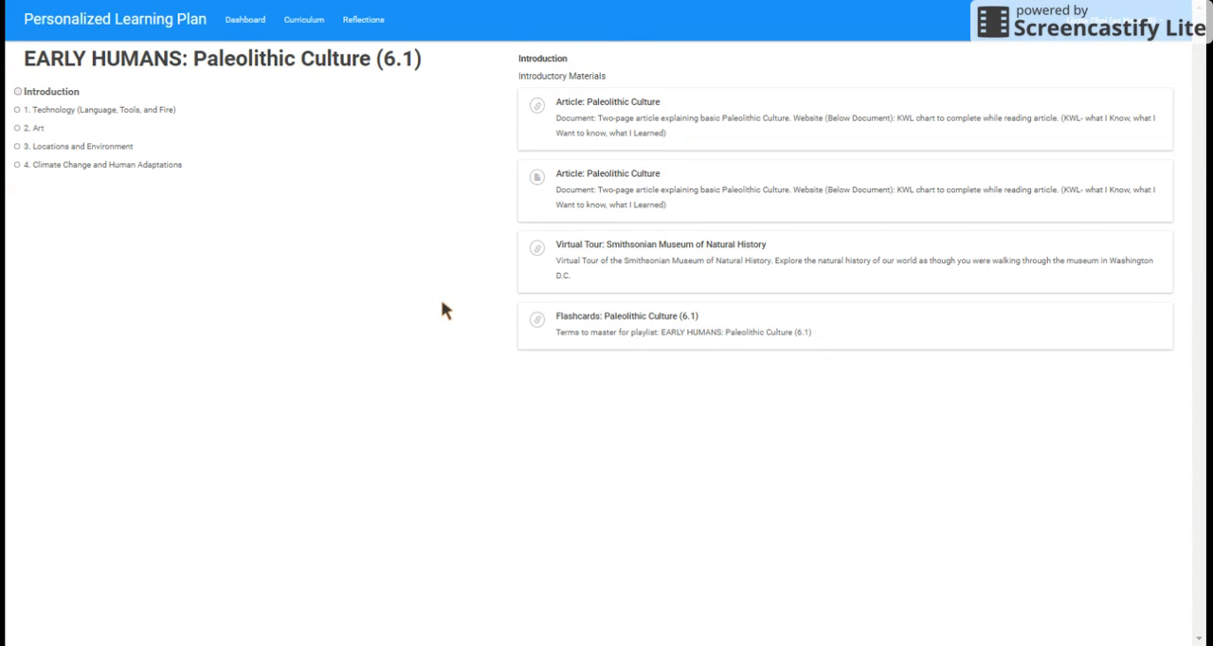
click(52, 111)
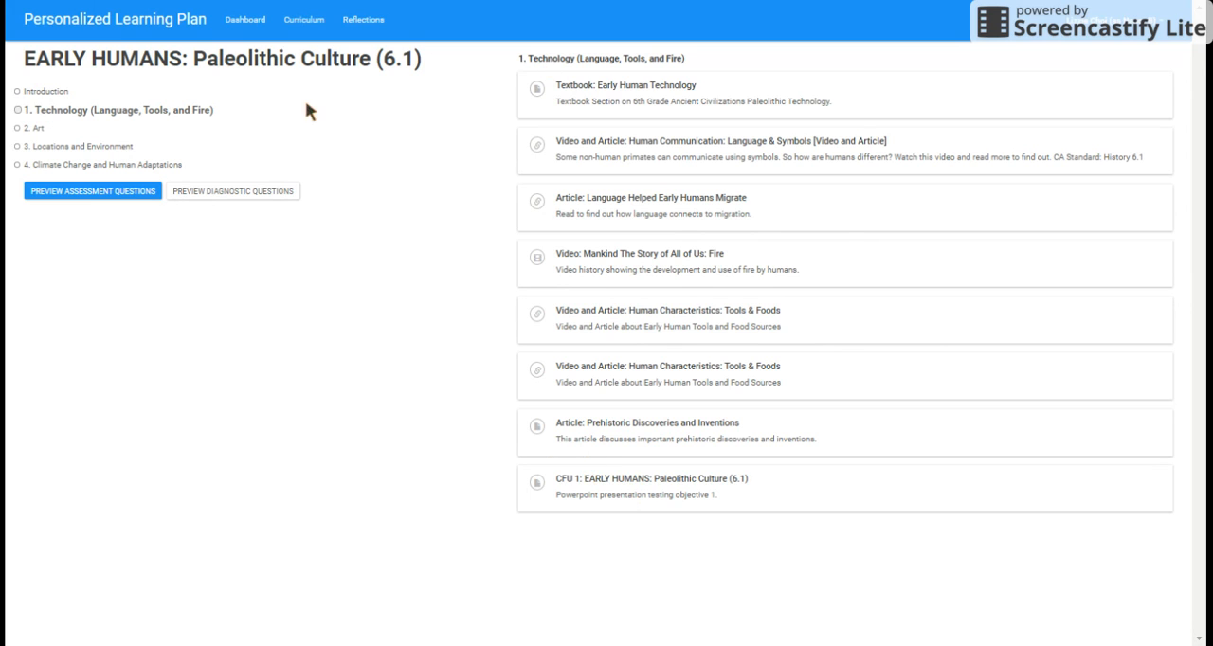
click(42, 128)
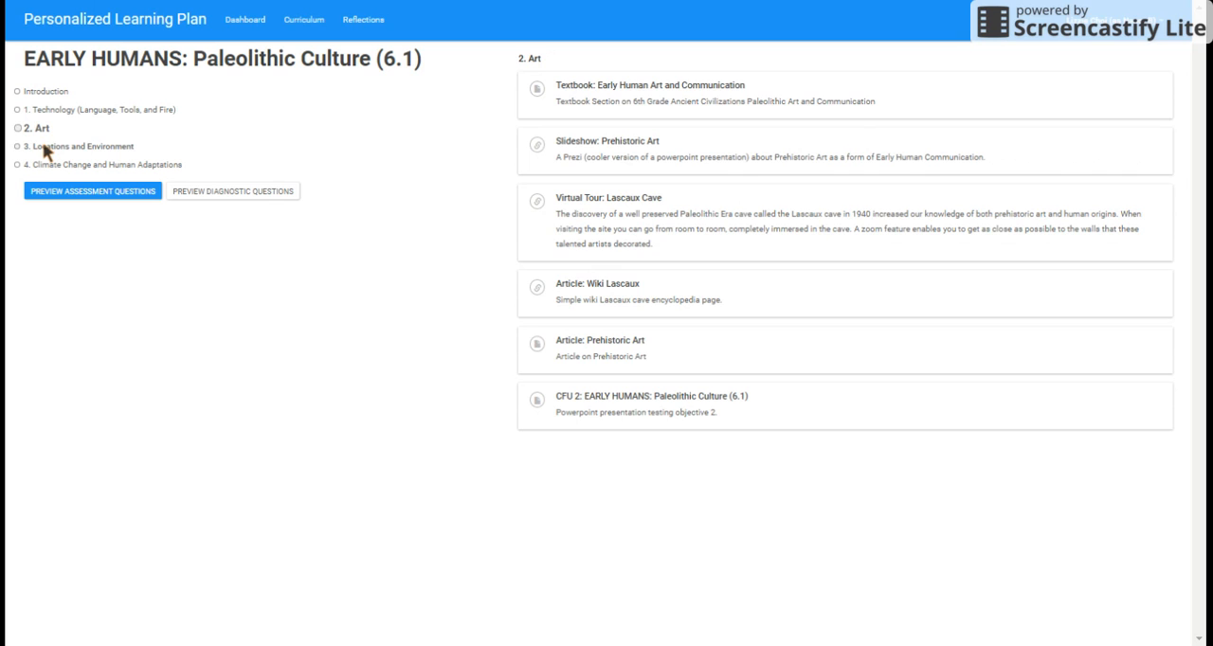
click(43, 146)
click(43, 165)
click(54, 194)
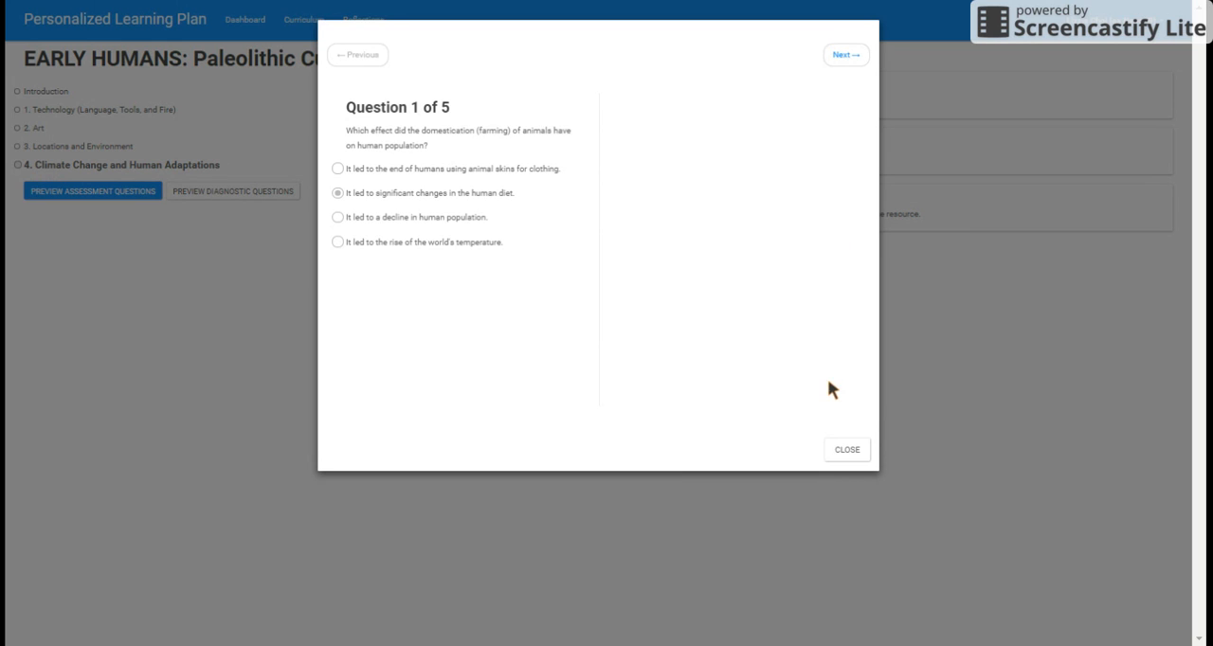
click(847, 451)
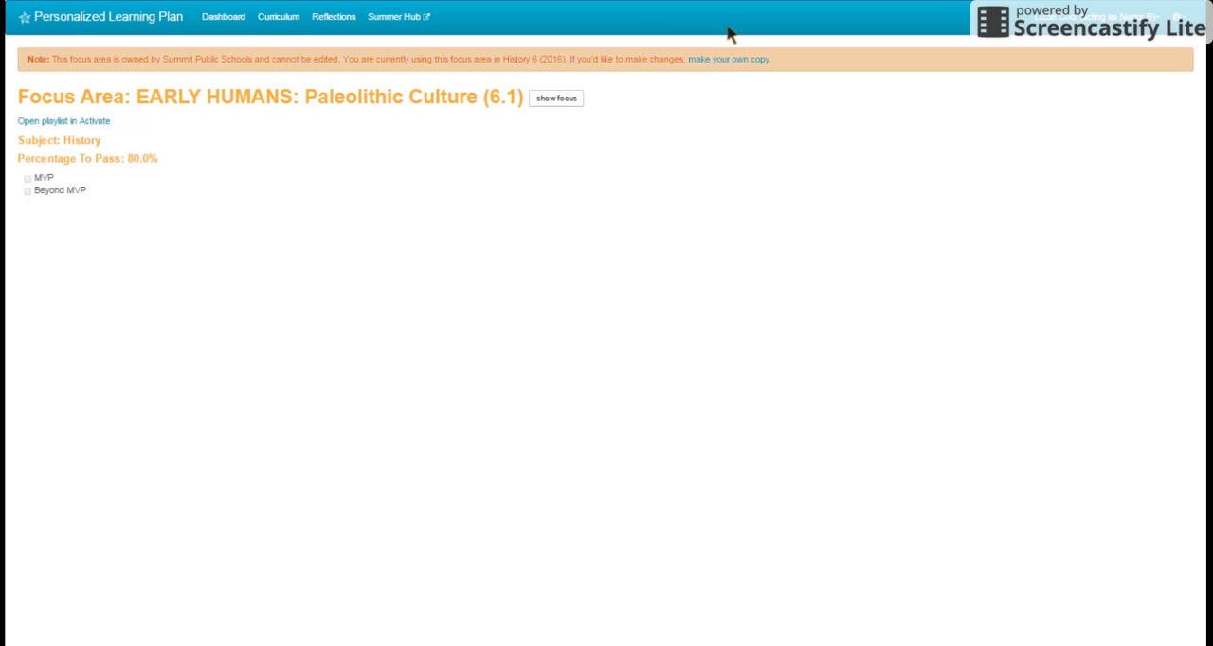
Step: Make your own copy of the EARLY HUMANS: Paleolithic Culture (6.1) focus area
click(734, 60)
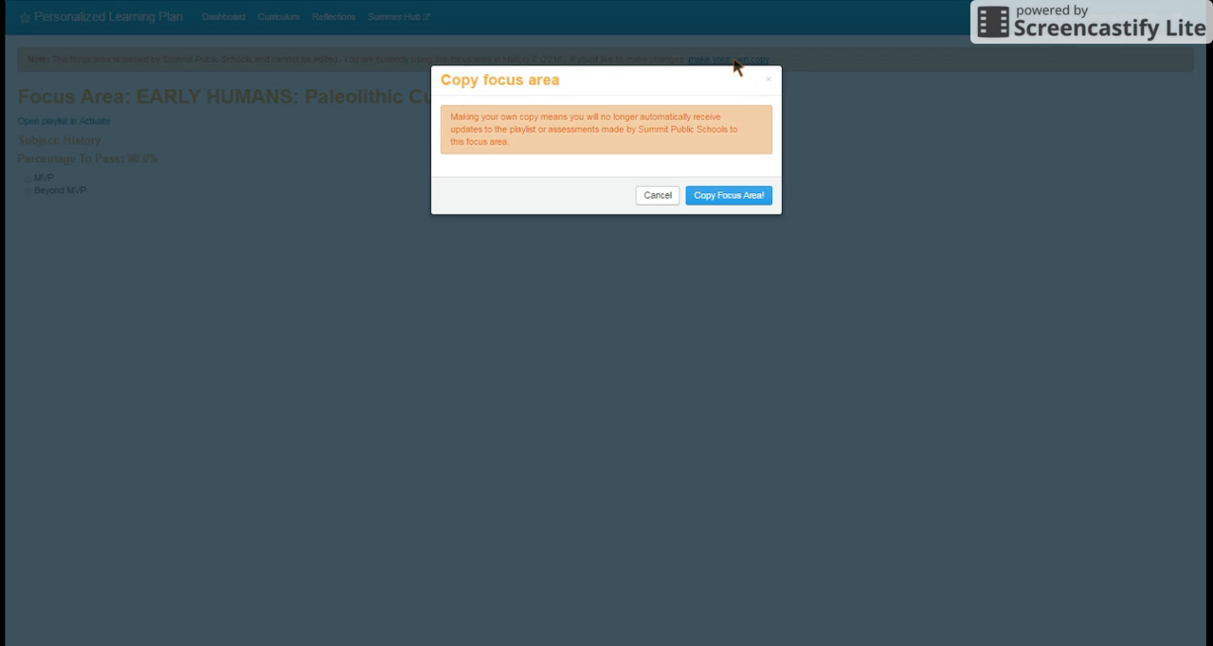
click(720, 195)
click(721, 197)
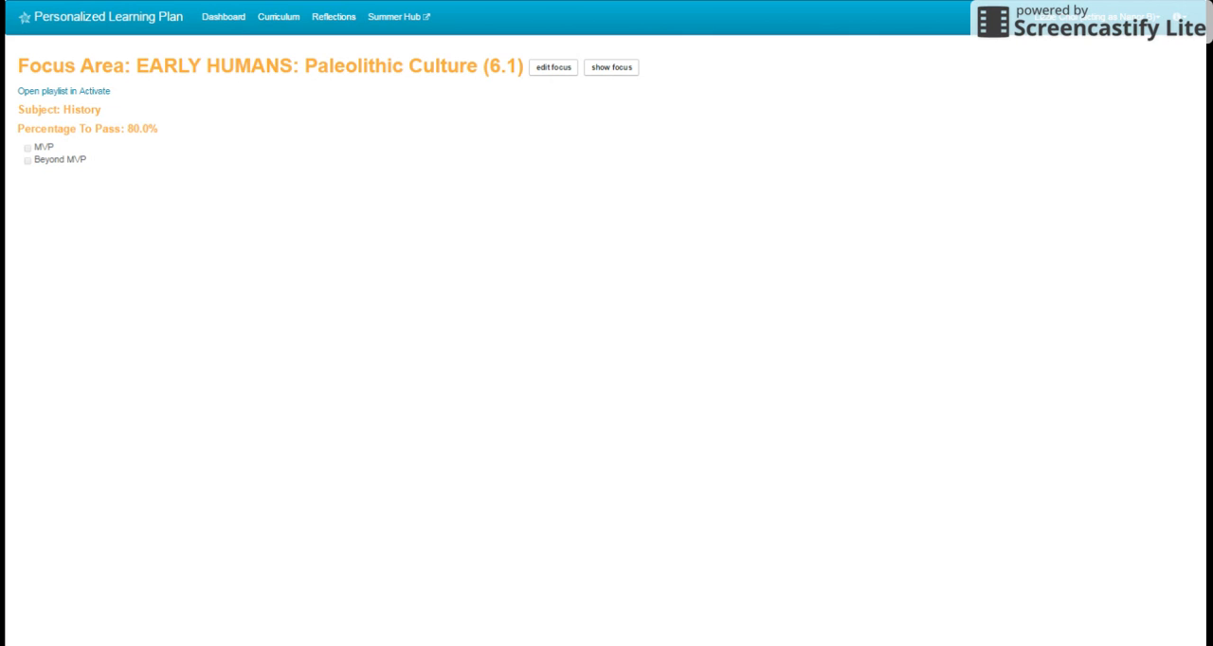
Step: Open the copied focus area for editing, checking its student preview before returning to the editor
click(556, 70)
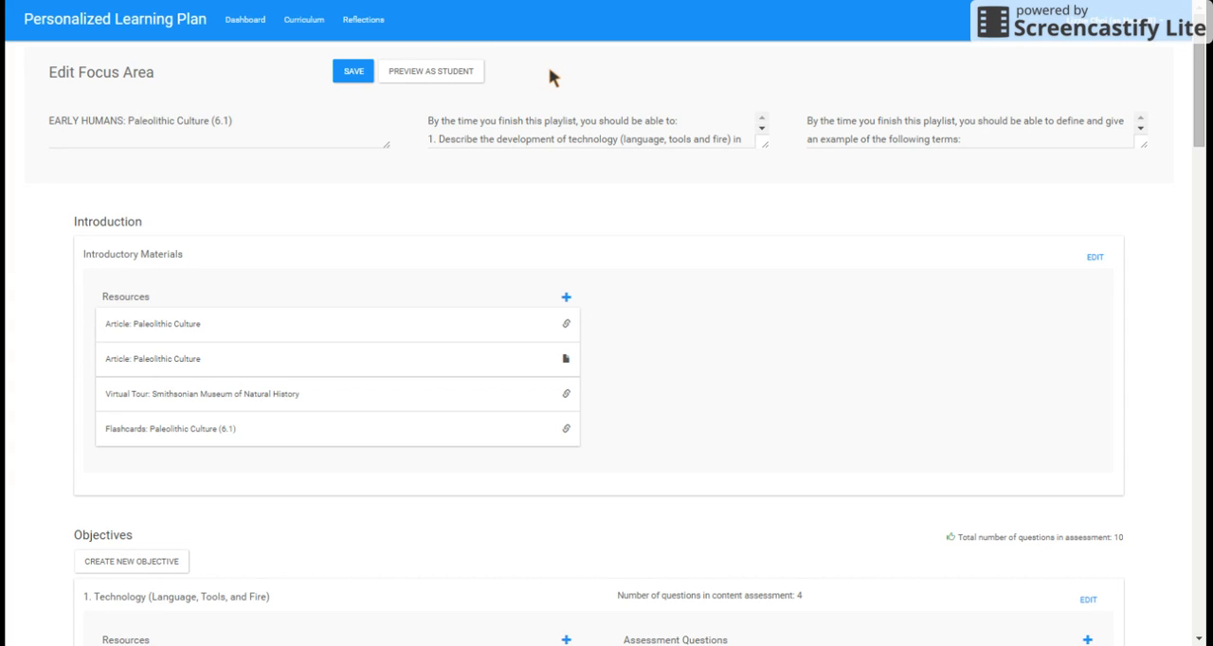
click(463, 72)
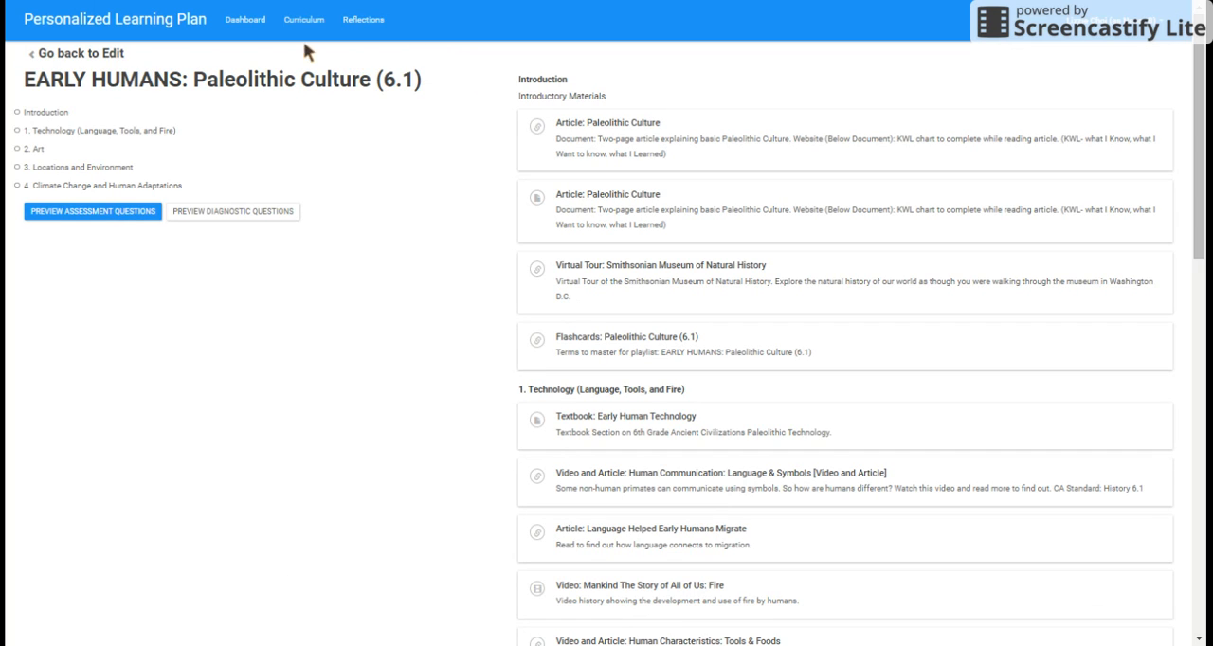
key(alt+Left)
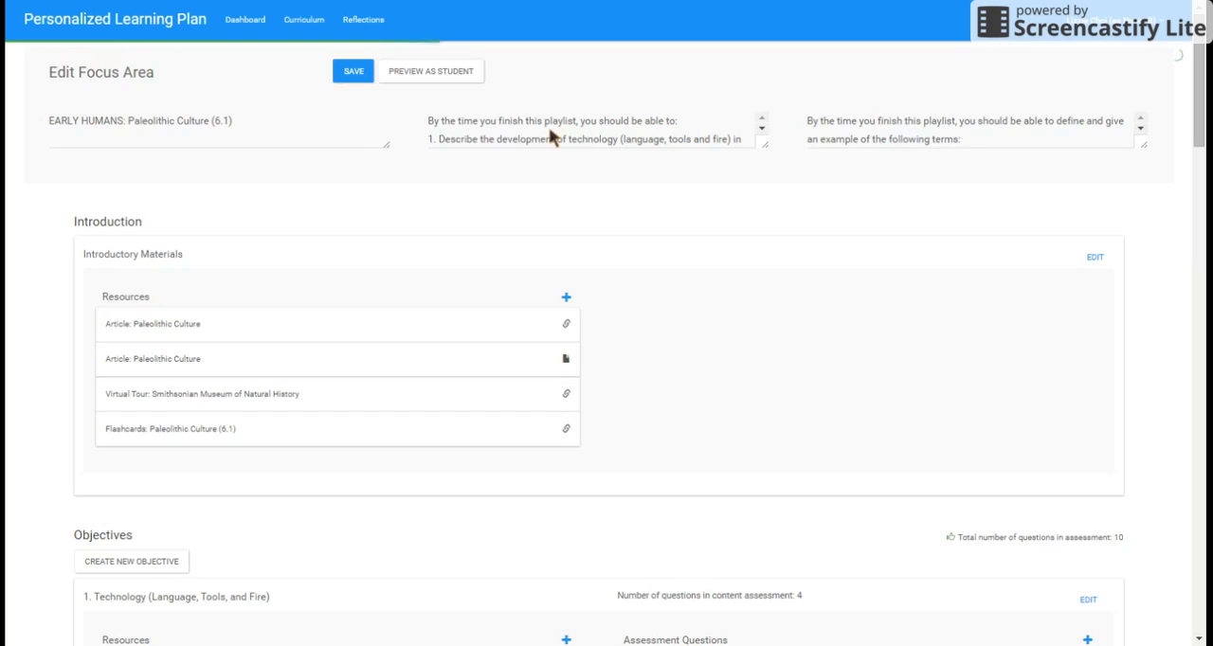
Step: Examine the focus area's name and read through the full list of learning objectives in its description field
click(350, 126)
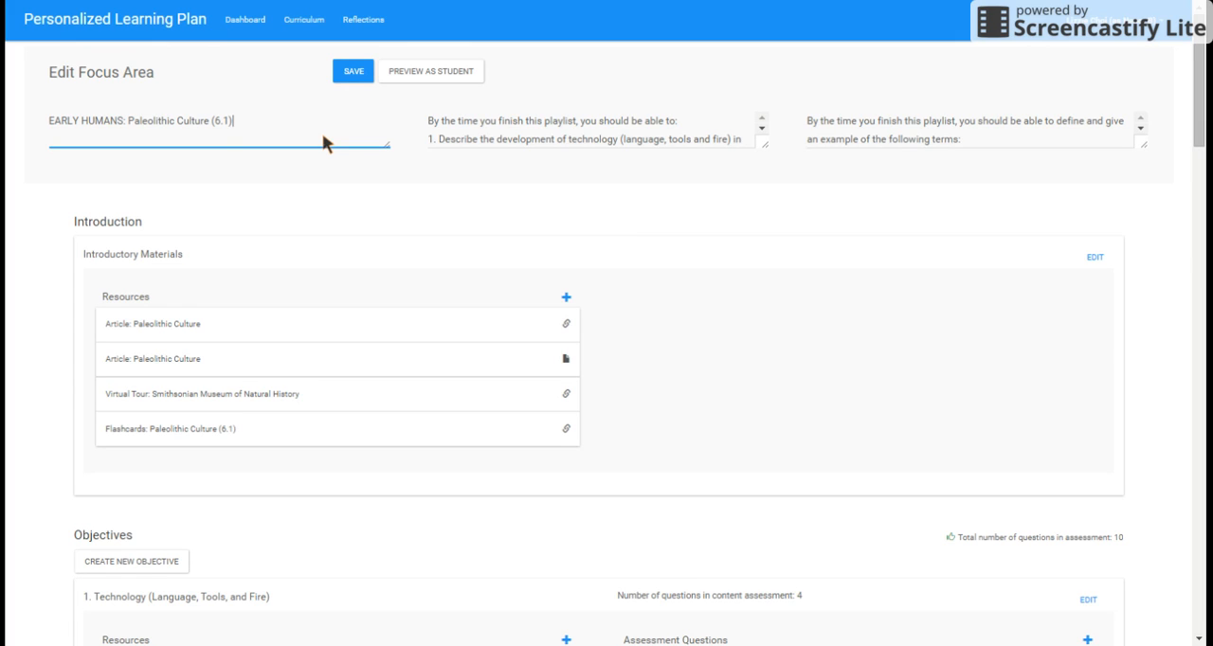
drag(428, 123, 767, 169)
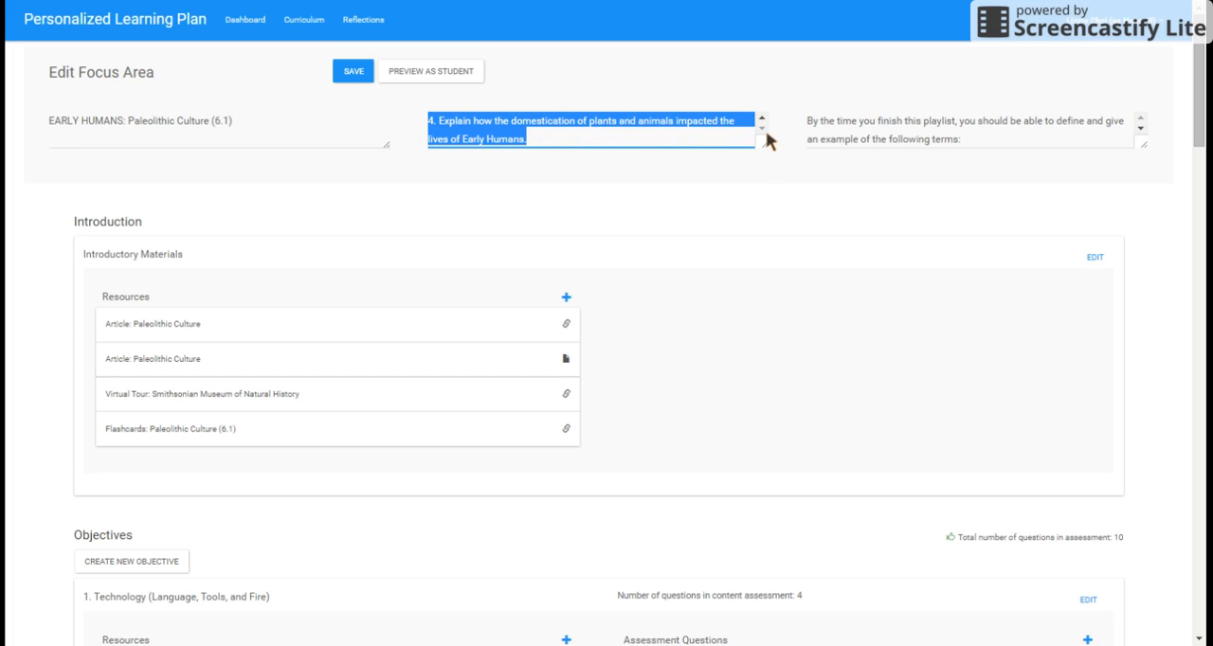
click(761, 119)
click(761, 119)
click(761, 120)
click(761, 119)
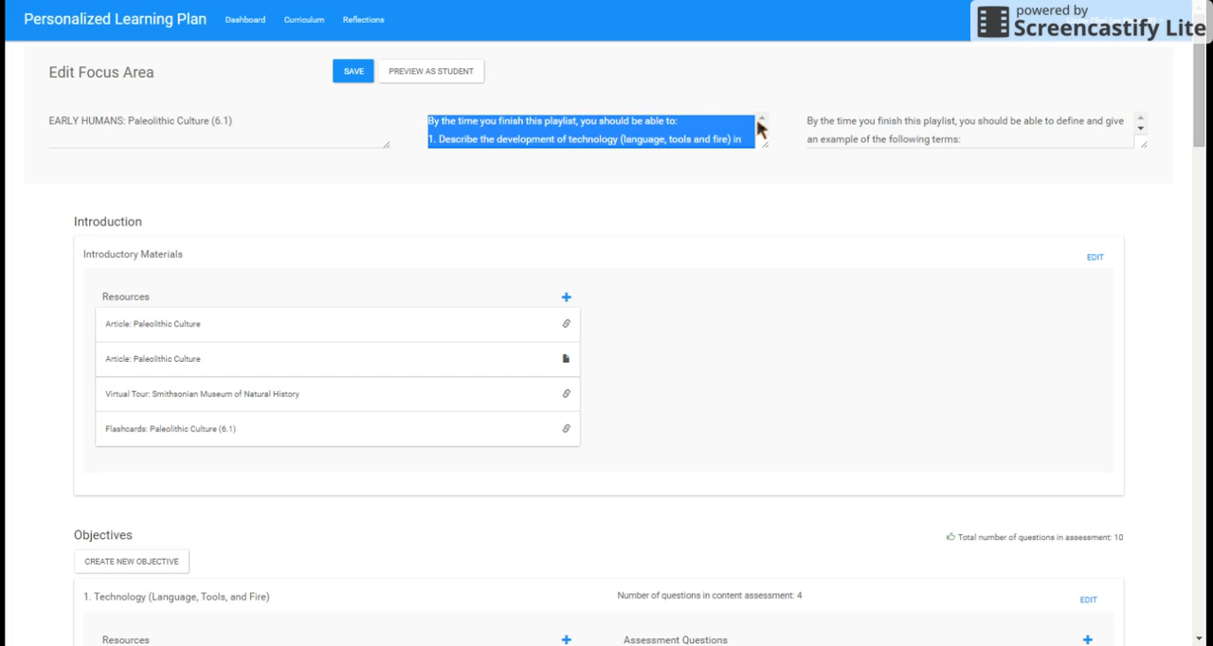
click(722, 132)
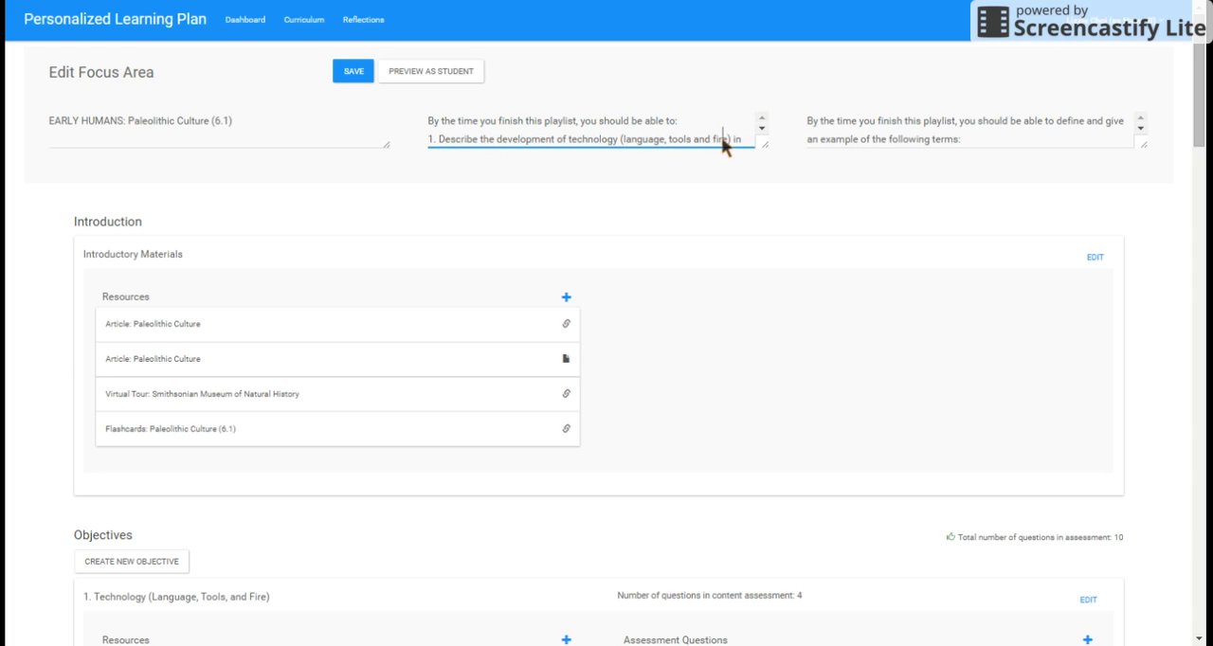
key(Down)
key(Up)
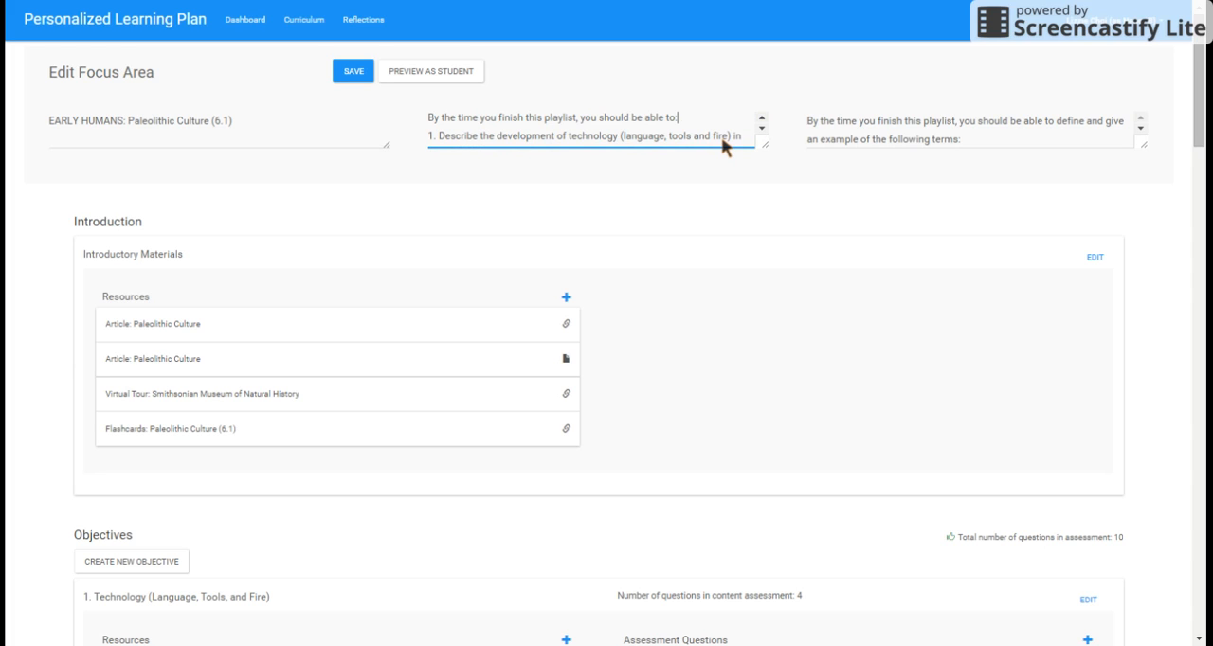
key(Down)
key(Down)
key(Down)
key(Down)
key(Down)
key(Down)
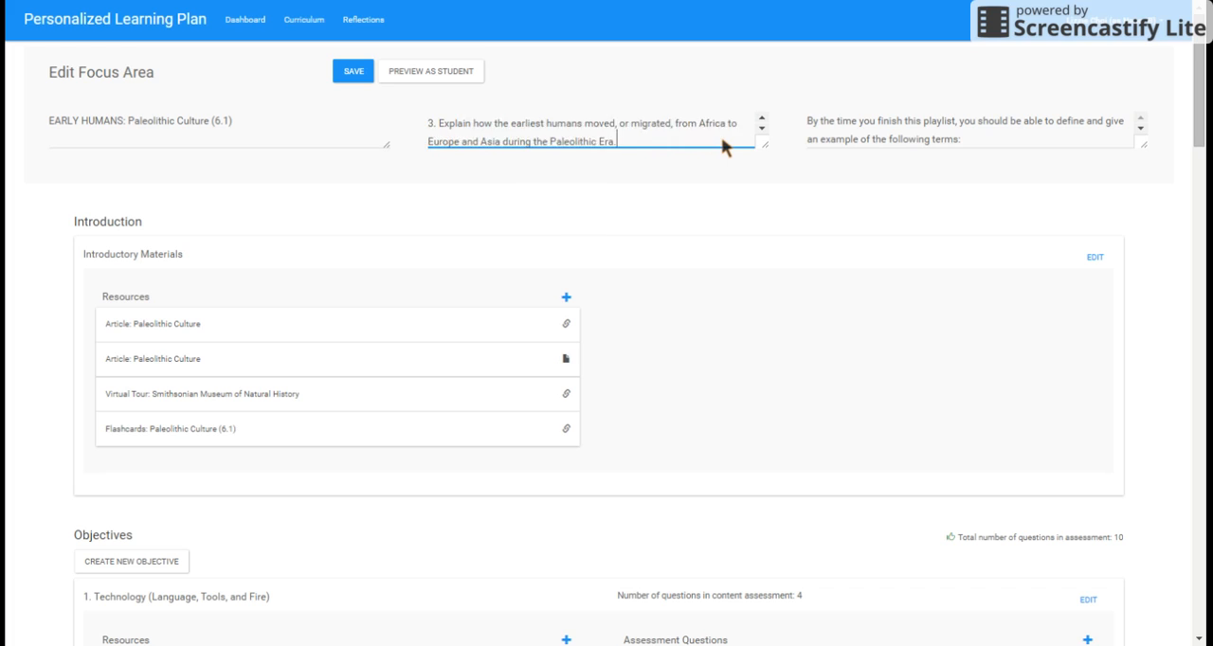
Step: Read through the key terms that students should be able to define after finishing the playlist
click(868, 139)
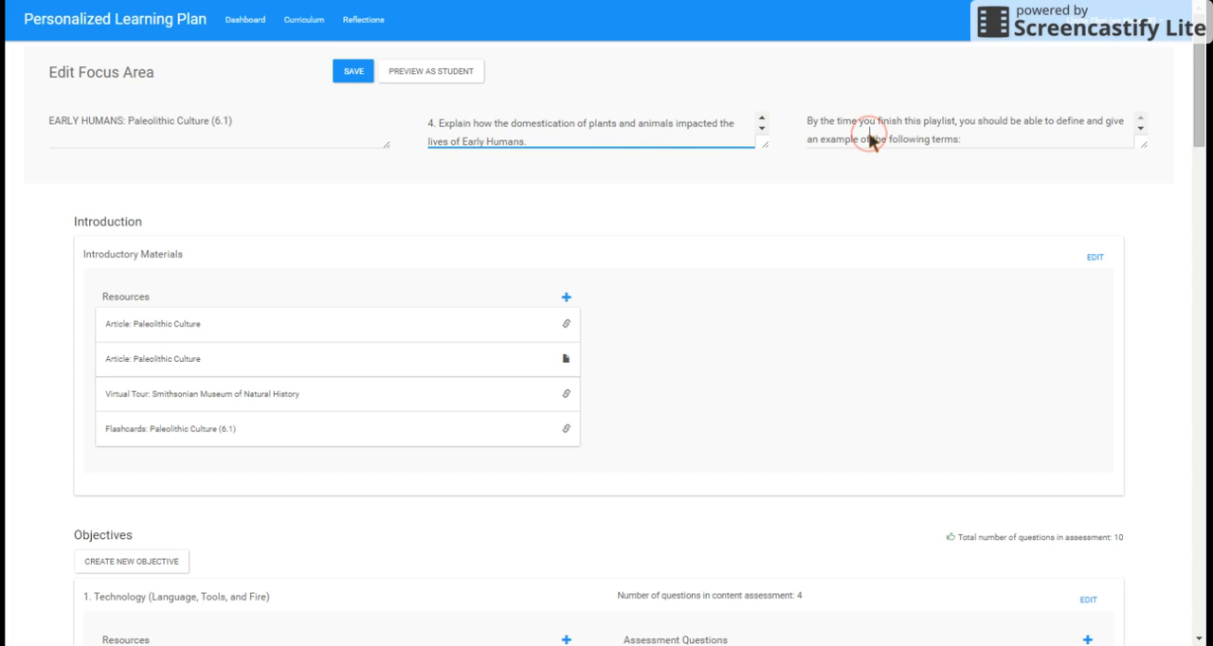
key(Down)
key(Down)
key(Down)
key(Down)
key(Down)
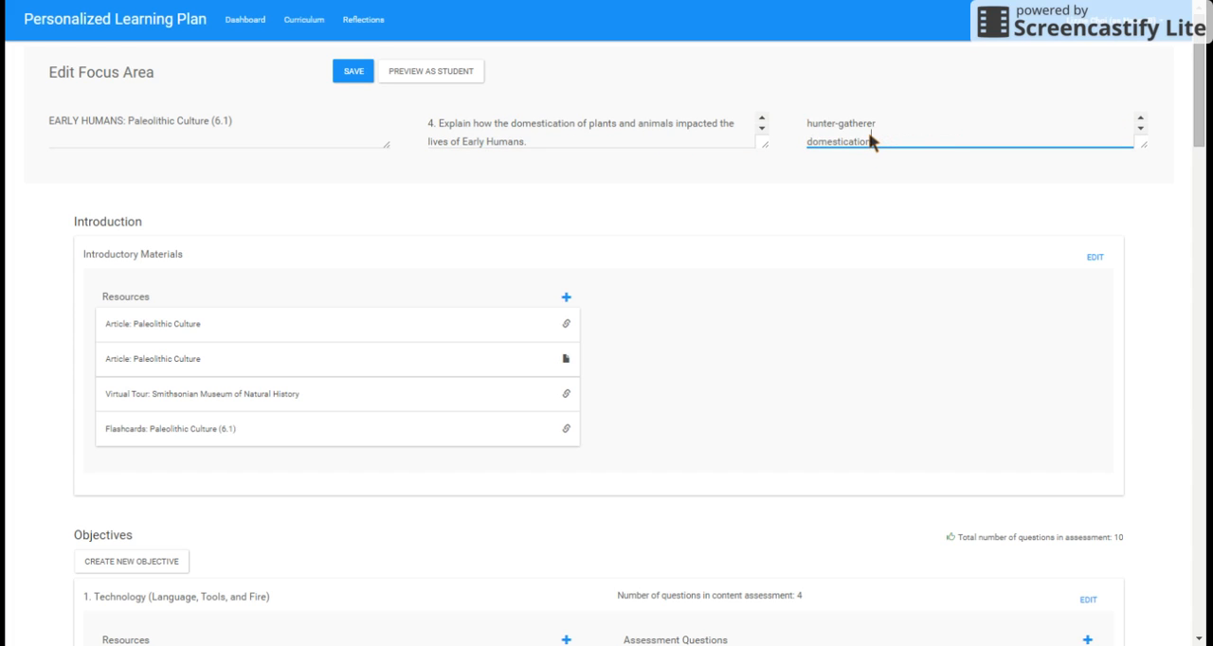
key(Up)
key(Up)
key(Up)
key(Up)
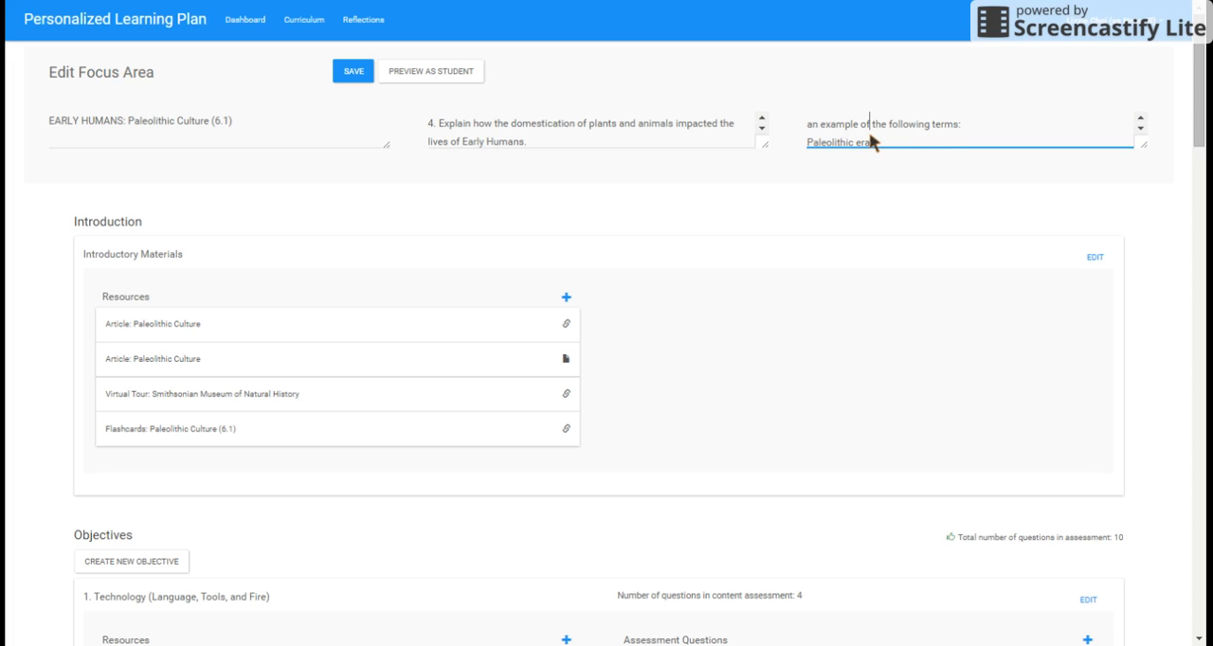
Step: Examine the Introduction section and objective 1, Technology (Language, Tools, and Fire), including its resources, assessment questions and content assessment question setting
drag(1200, 85, 1200, 92)
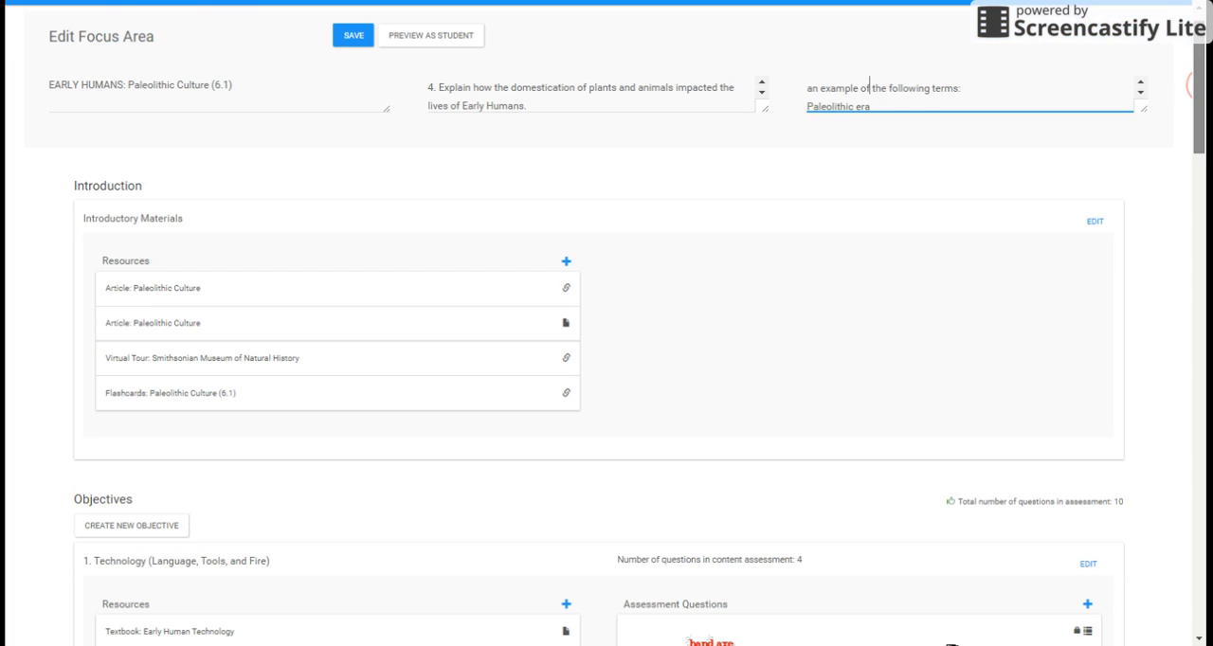
drag(1200, 85, 1200, 95)
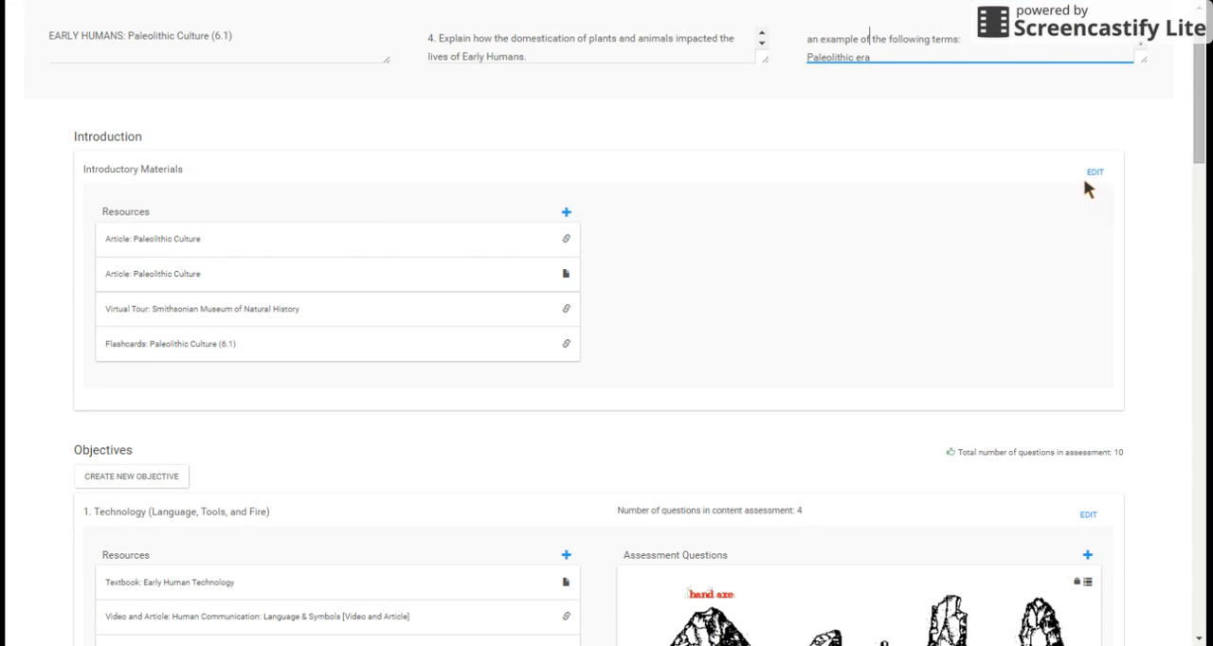
drag(1200, 118, 1199, 85)
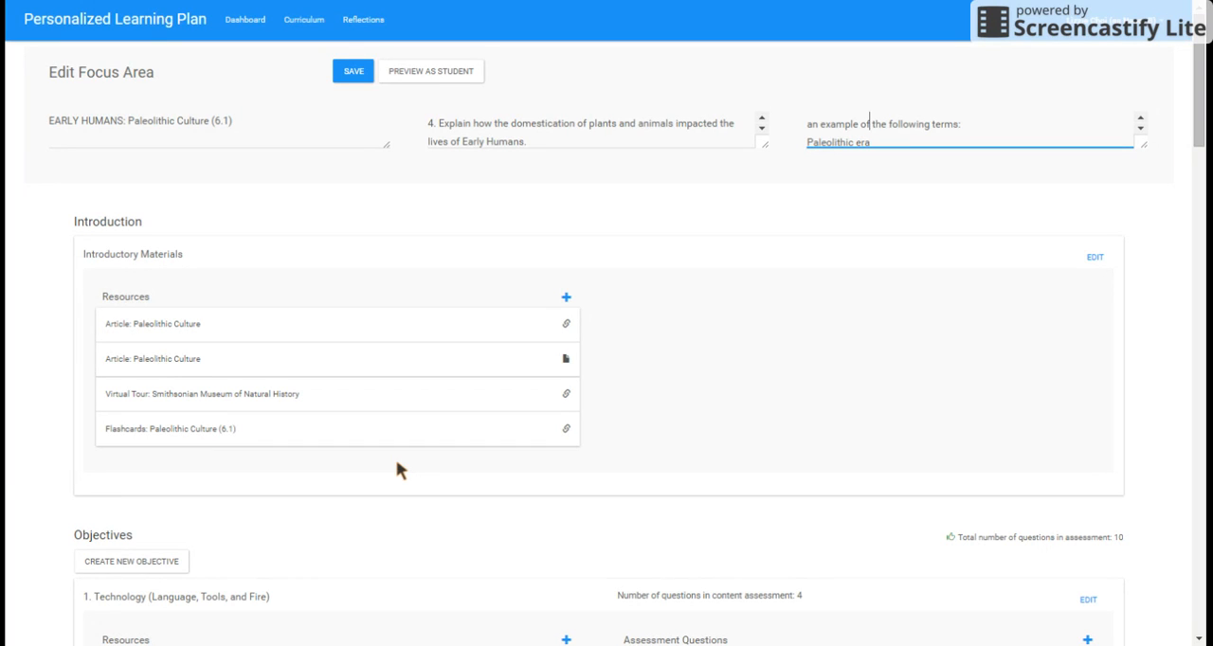
drag(1198, 127, 1198, 135)
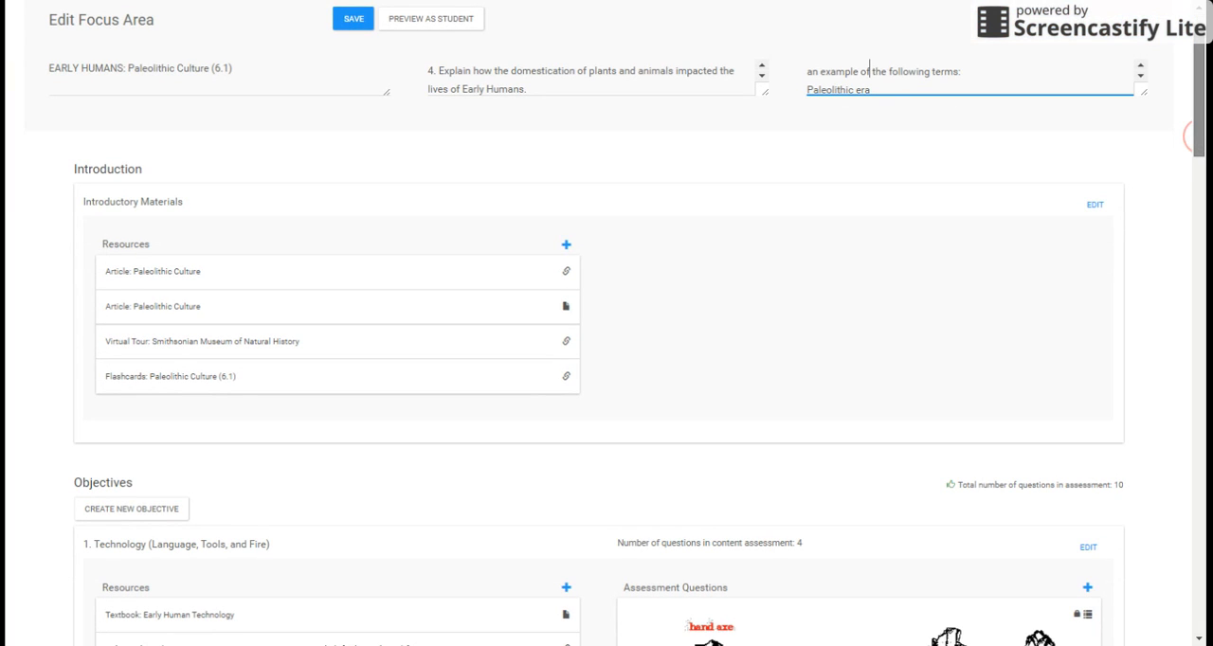
scroll(1191, 135, down, 4)
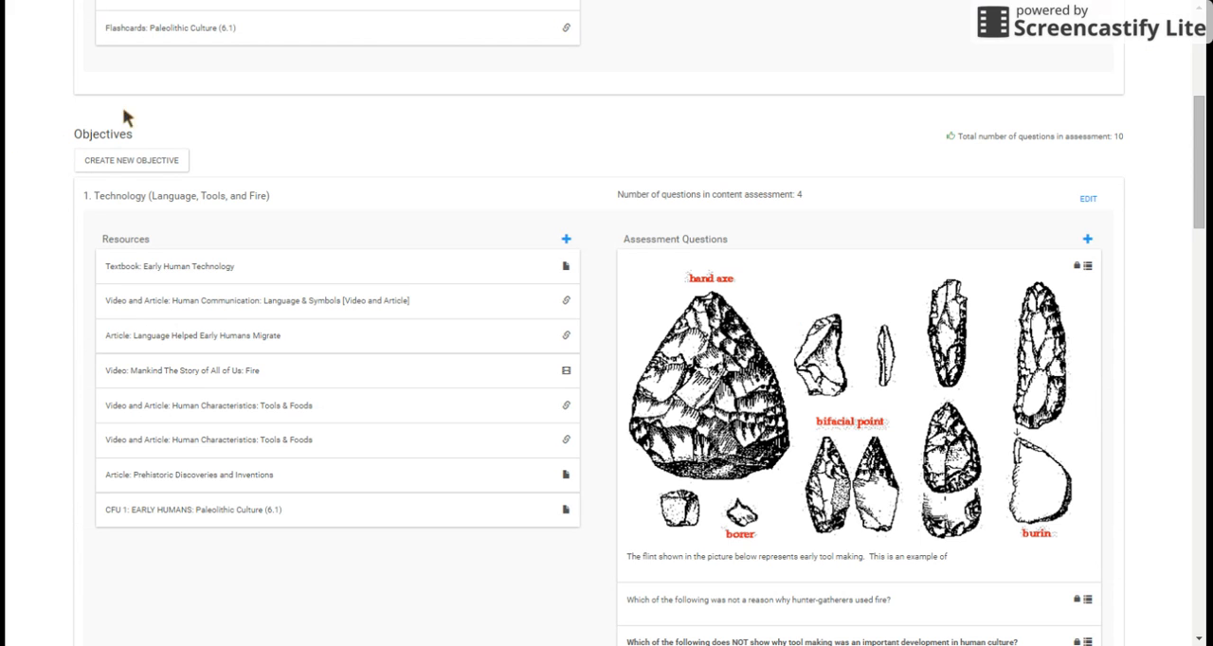
mouse_move(1197, 128)
mouse_down()
mouse_move(1197, 179)
mouse_move(1196, 145)
mouse_up()
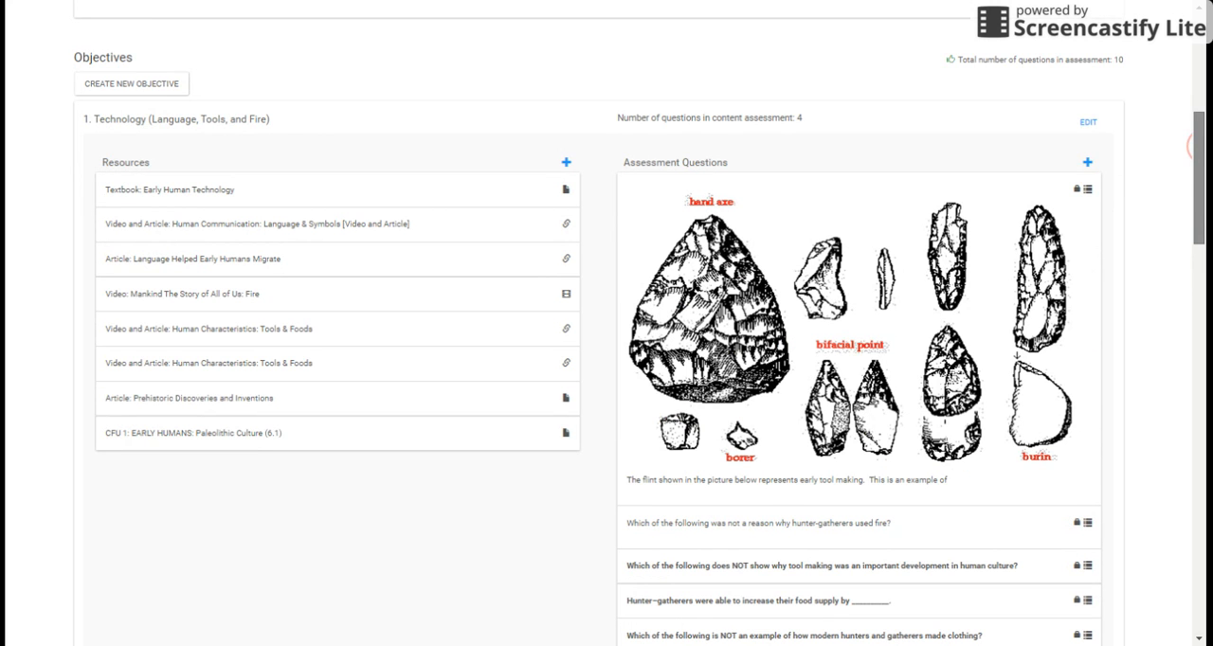
drag(83, 123, 292, 138)
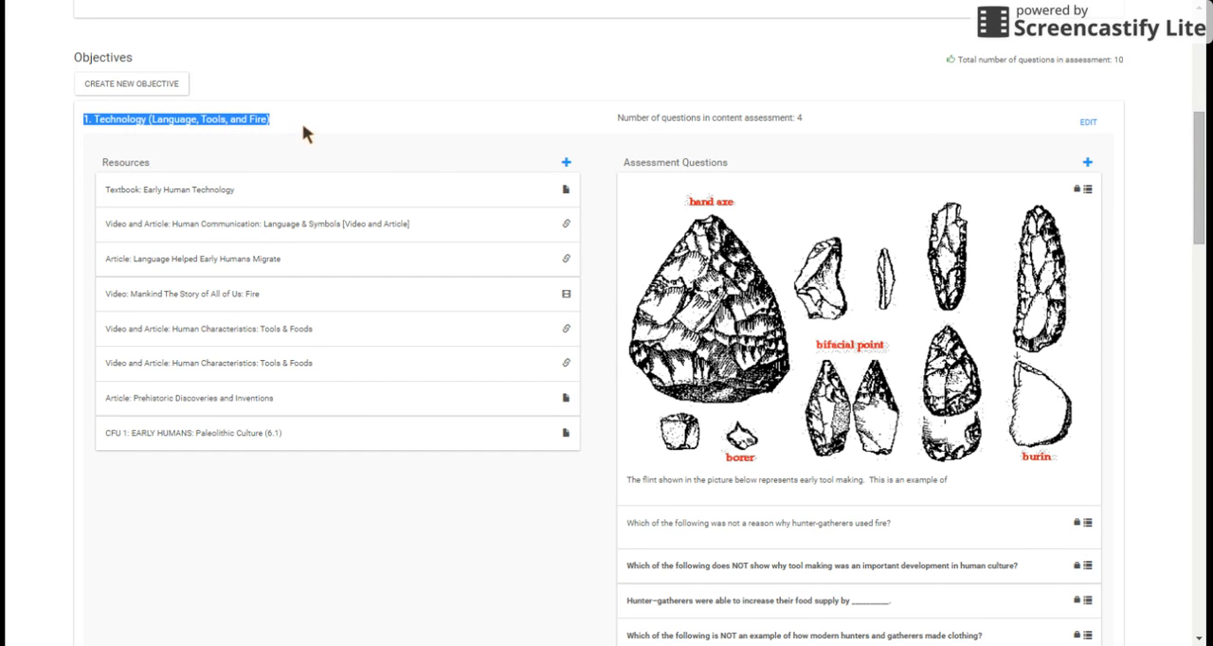
click(1198, 187)
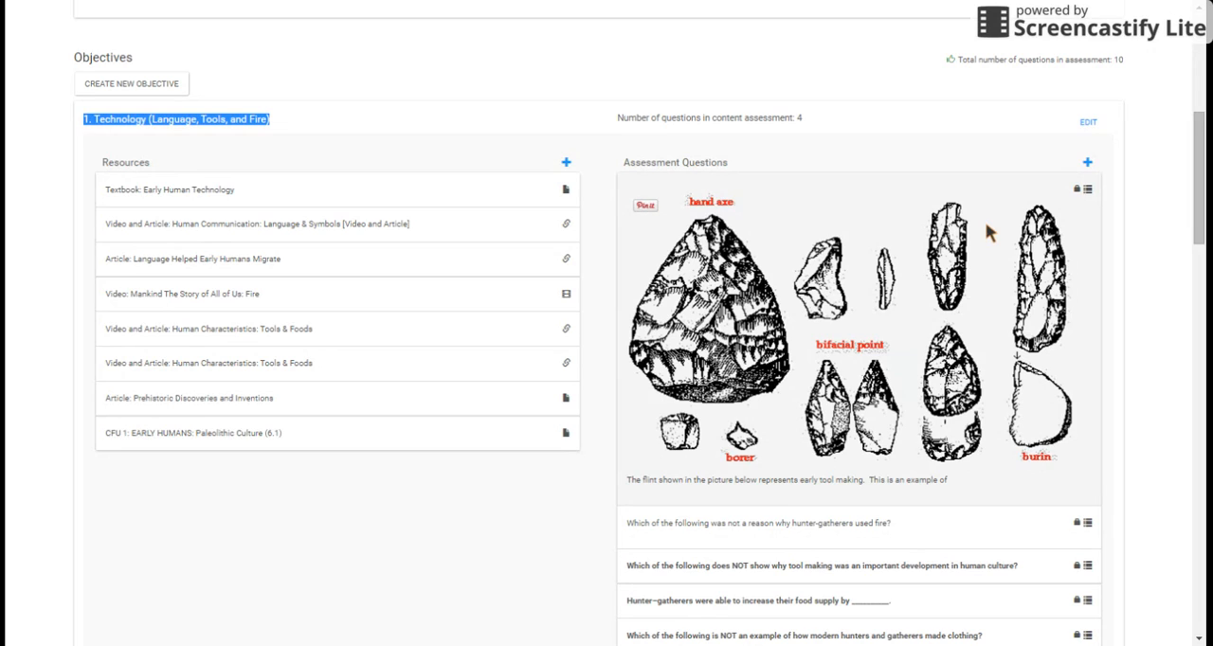
mouse_move(760, 120)
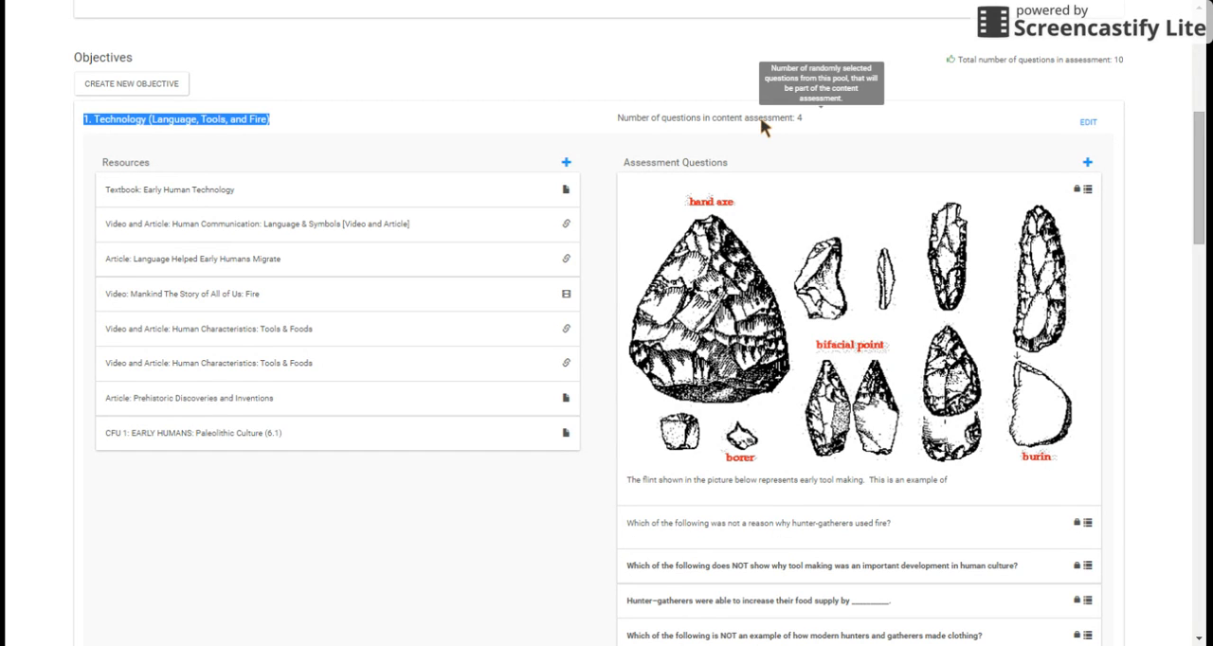
Step: Try 3 and 6 as the number of content assessment questions for objective 1, settle on 4 and save the objective
mouse_move(1199, 197)
mouse_down()
mouse_move(1199, 303)
mouse_move(1200, 179)
mouse_up()
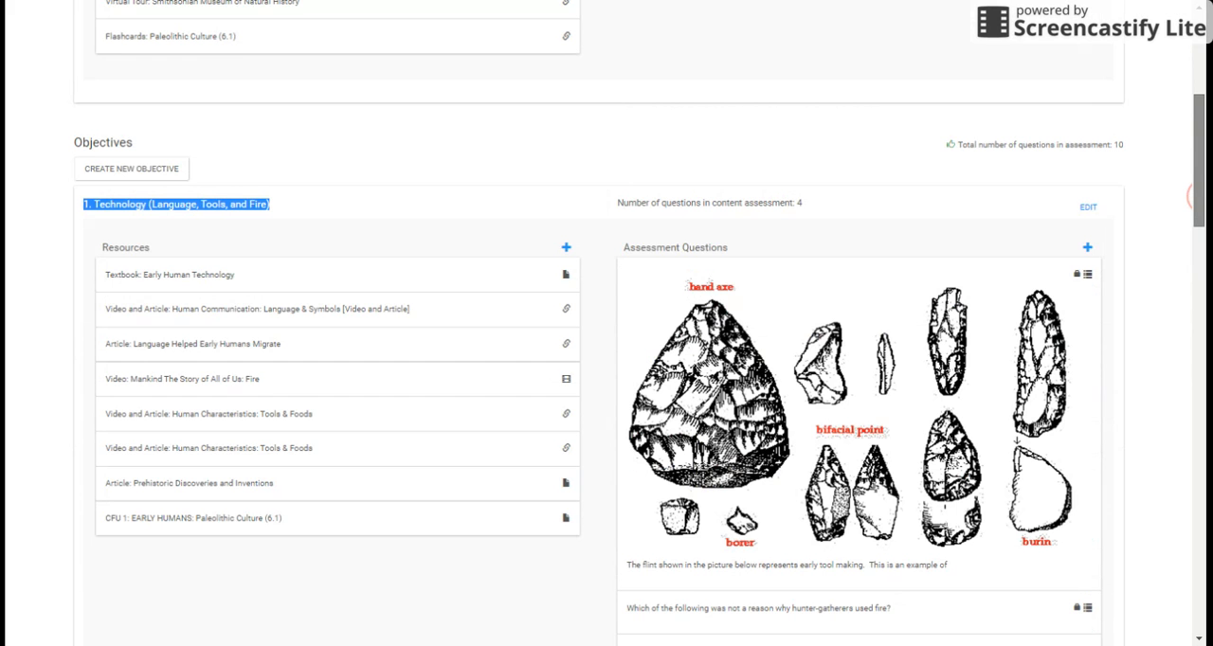
scroll(1192, 196, down, 2)
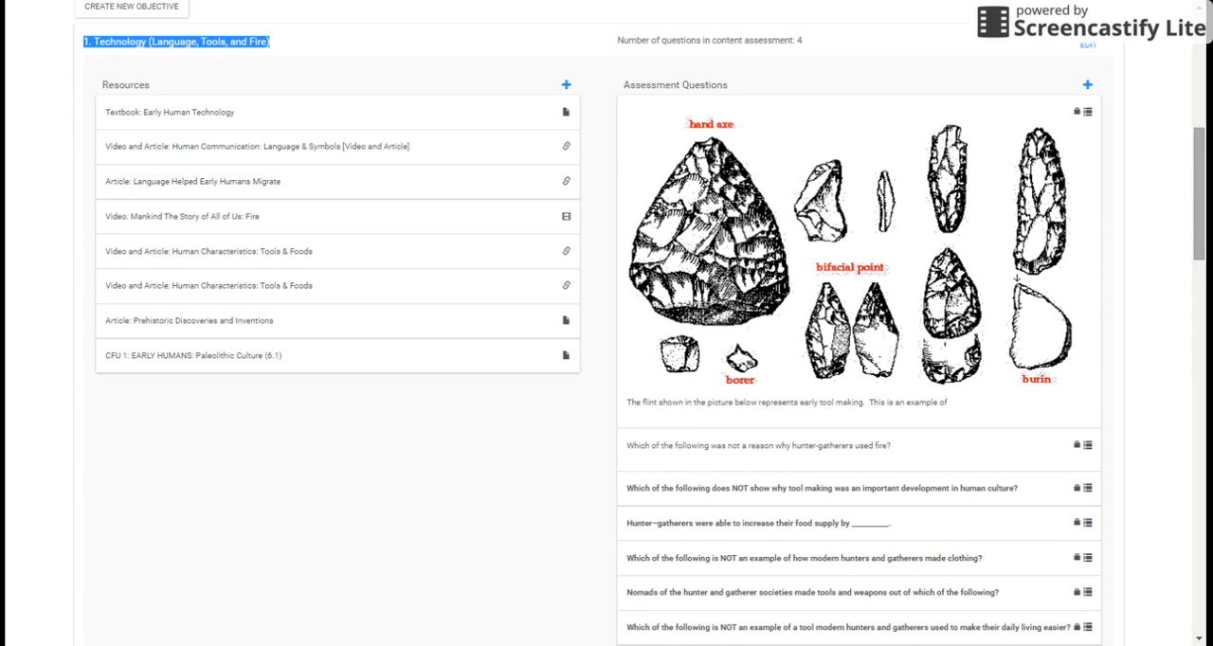
scroll(639, 324, up, 1)
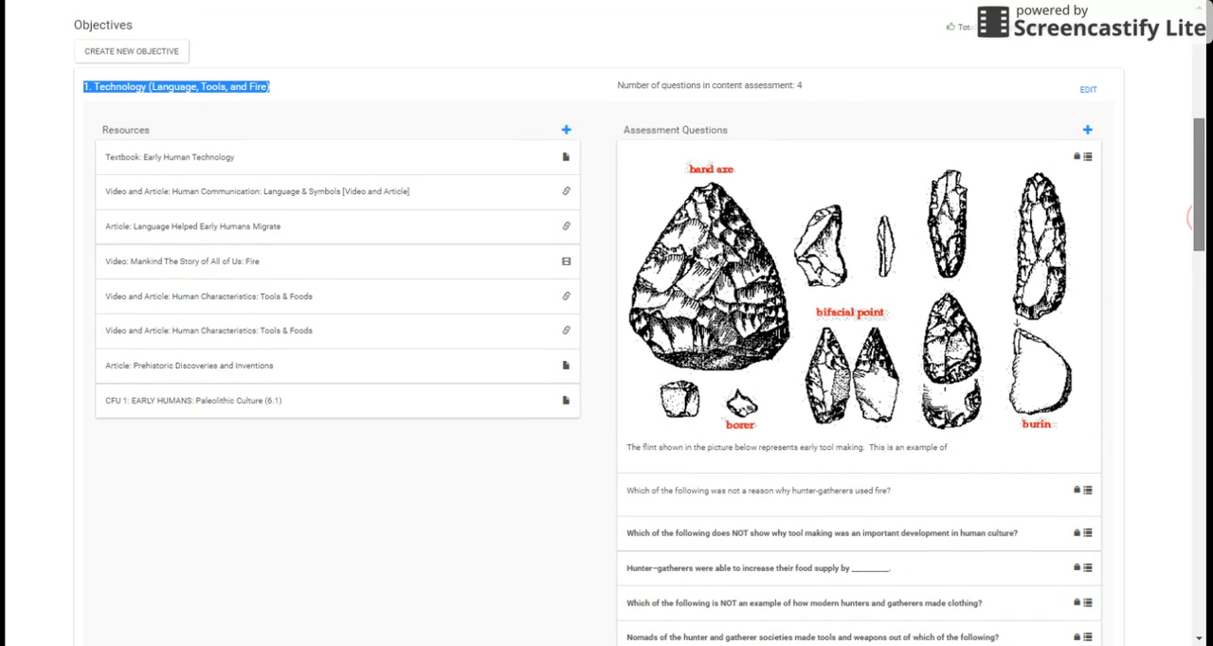
double_click(798, 84)
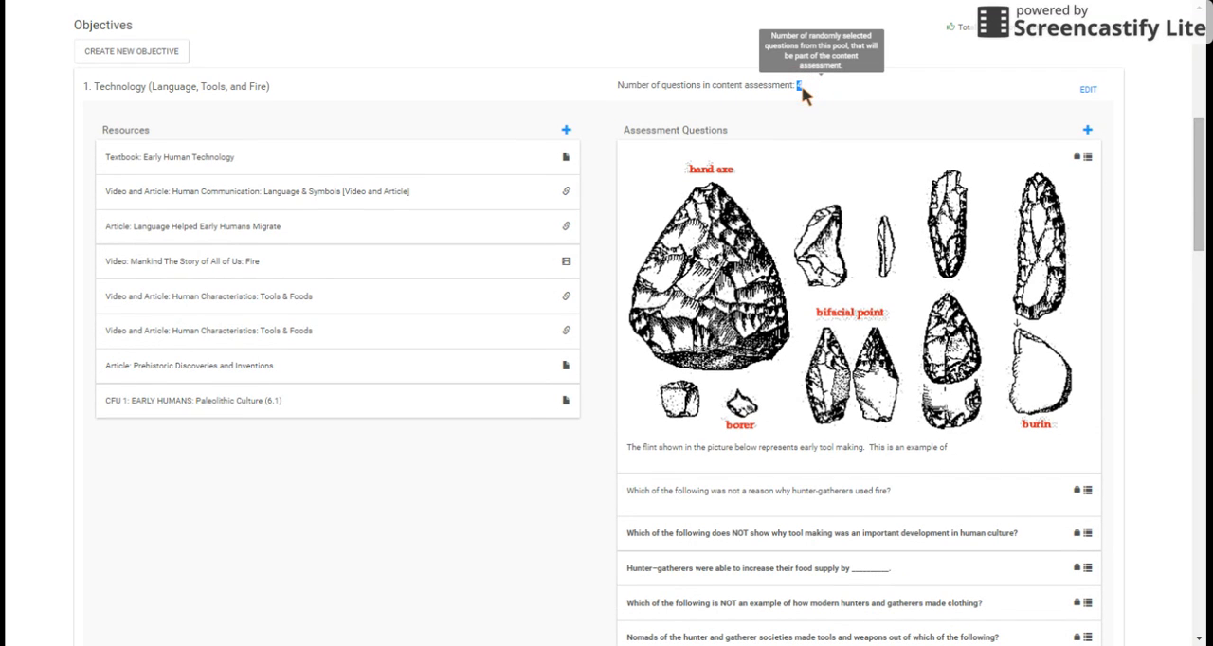
click(802, 94)
click(1088, 90)
click(664, 159)
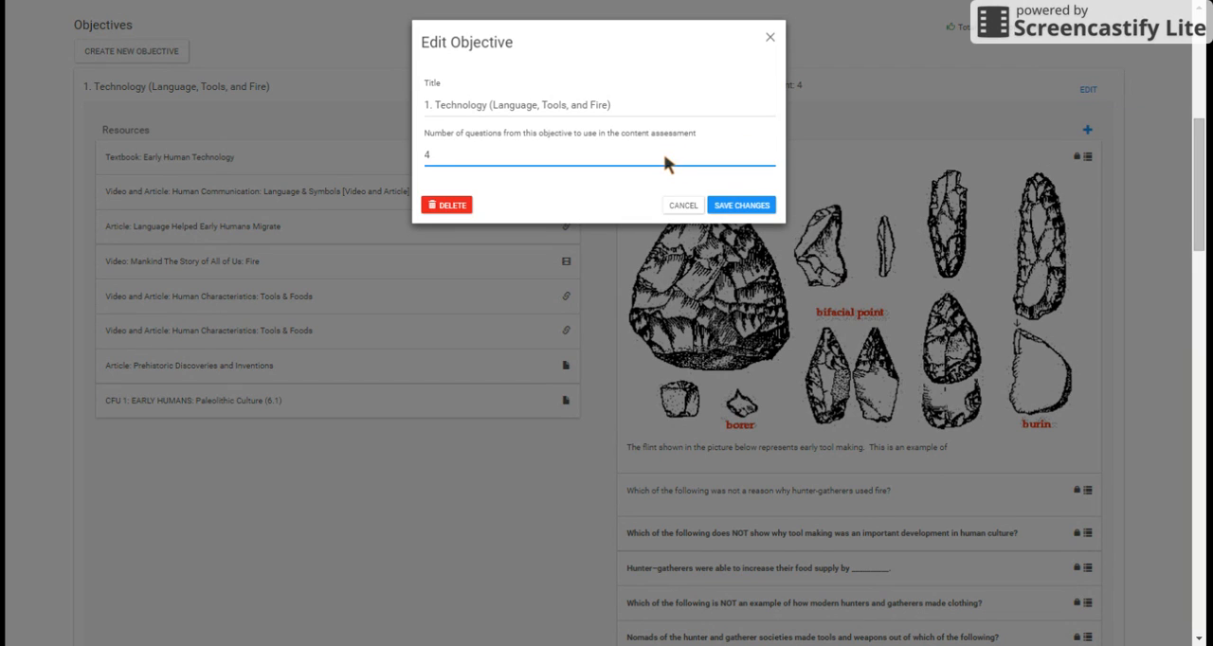
key(BackSpace)
text(3)
key(BackSpace)
text(6)
key(BackSpace)
text(4)
click(744, 206)
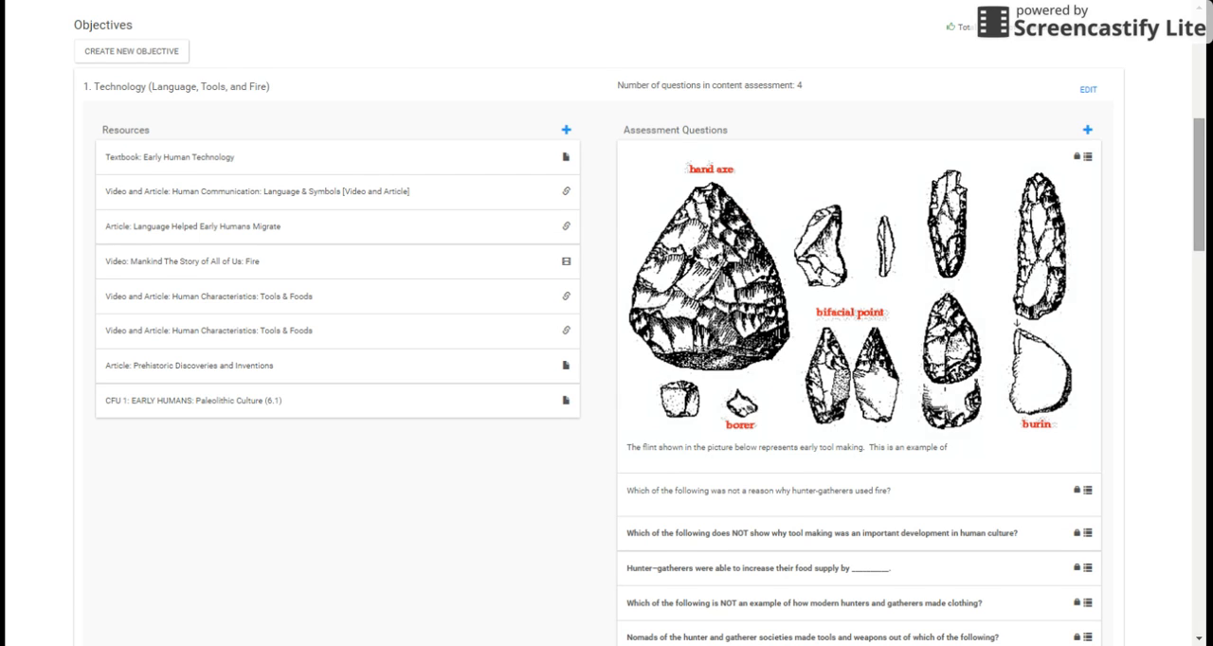
Step: Start a new assessment question in objective 1 with the introduction "Context is for this question." and the question "What is the question?"
scroll(1090, 114, down, 1)
click(1087, 84)
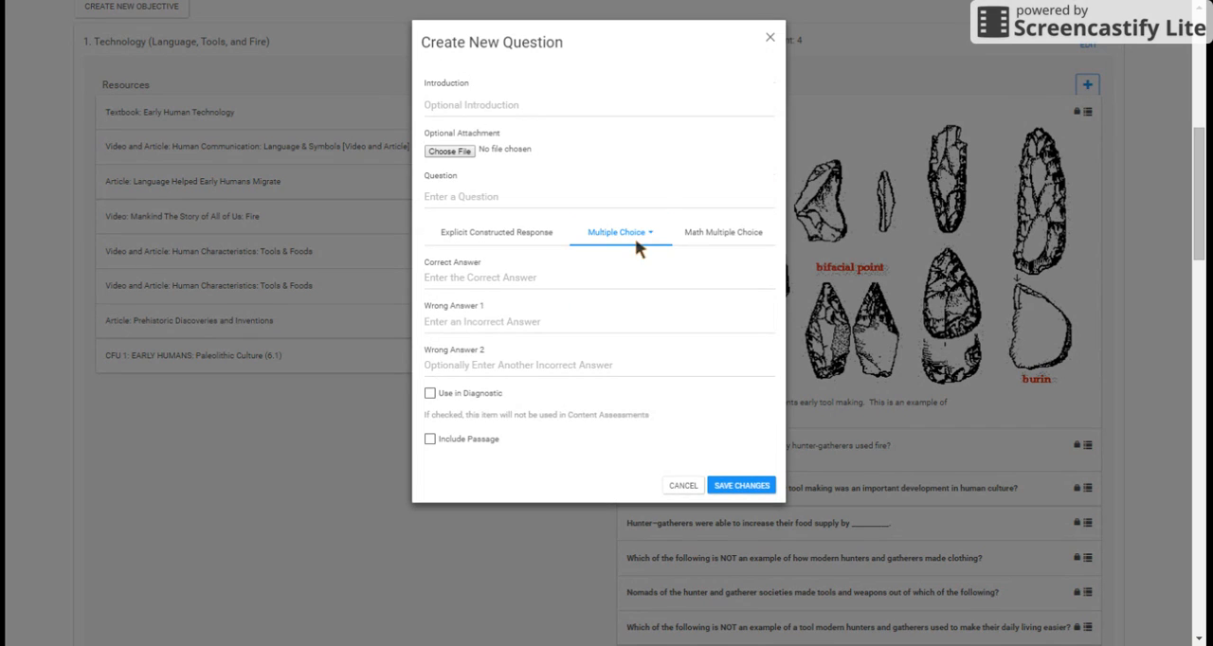
click(482, 109)
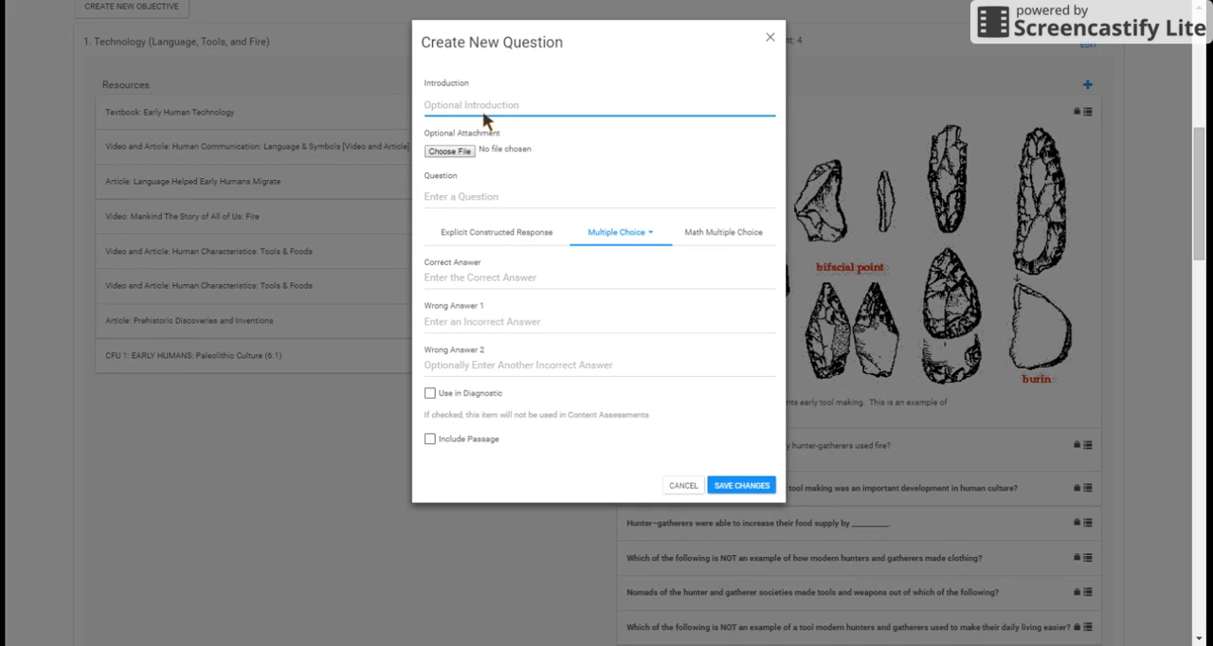
text(Context is for this question.)
click(468, 153)
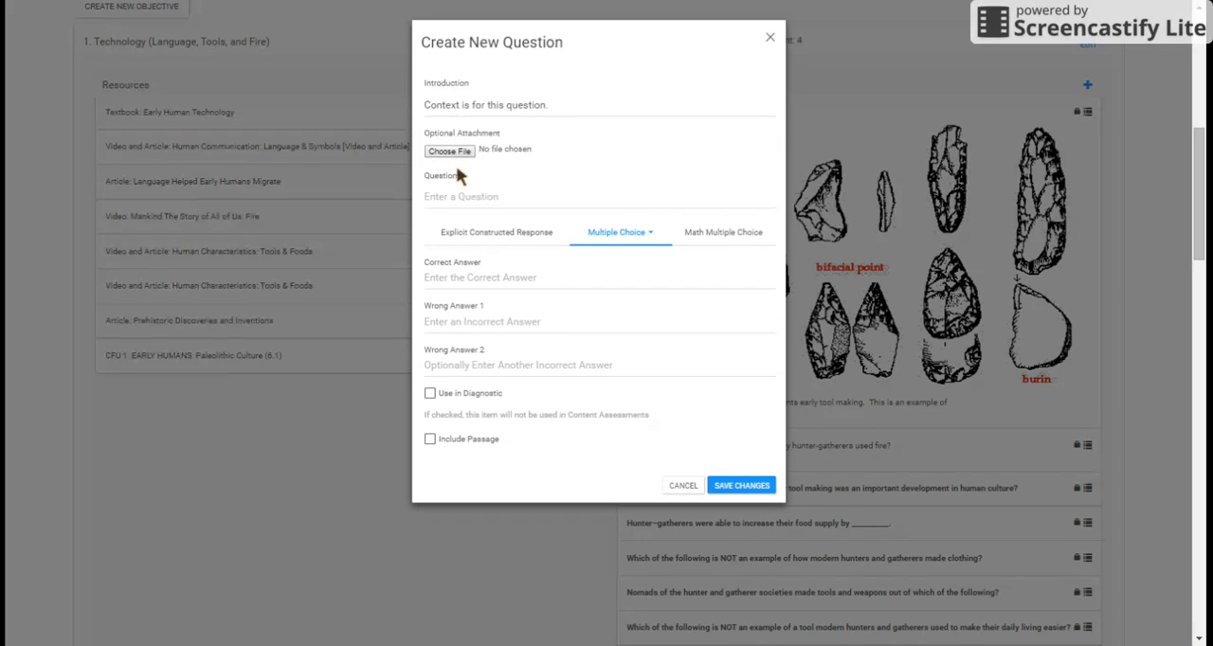
click(456, 198)
text(What is the question?)
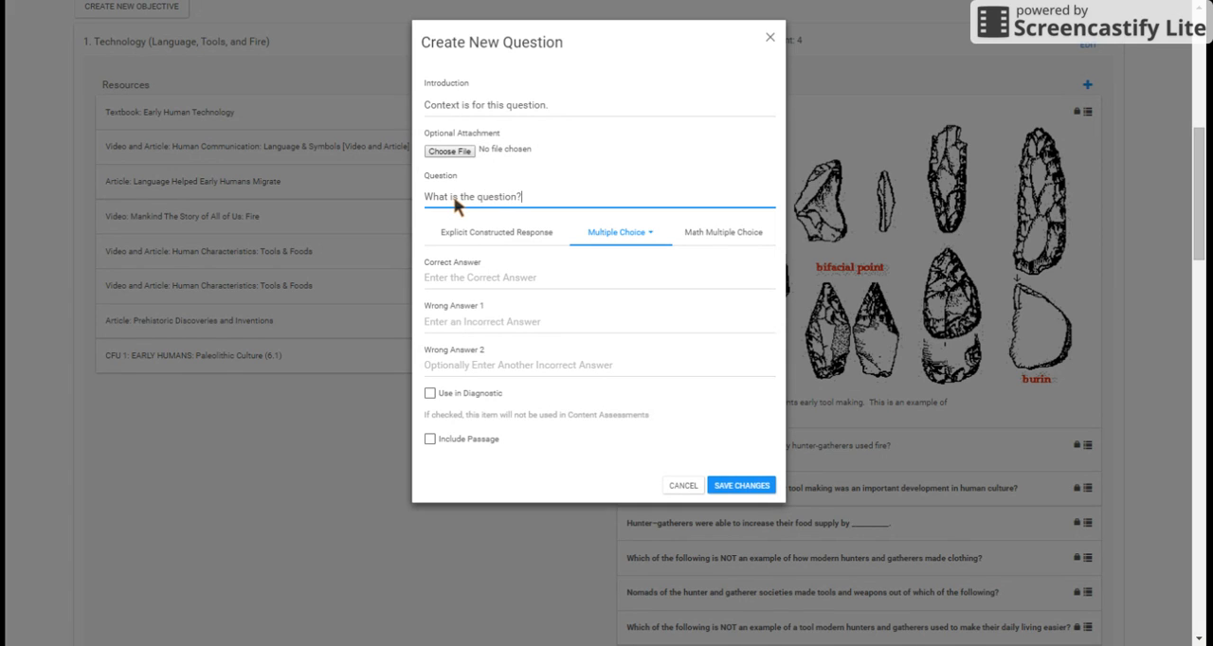
Step: Make it an Explicit Constructed Response with correct answer "Nothing" and alternative "nothing", trying the Case-Sensitive Answer option but leaving it off
click(517, 242)
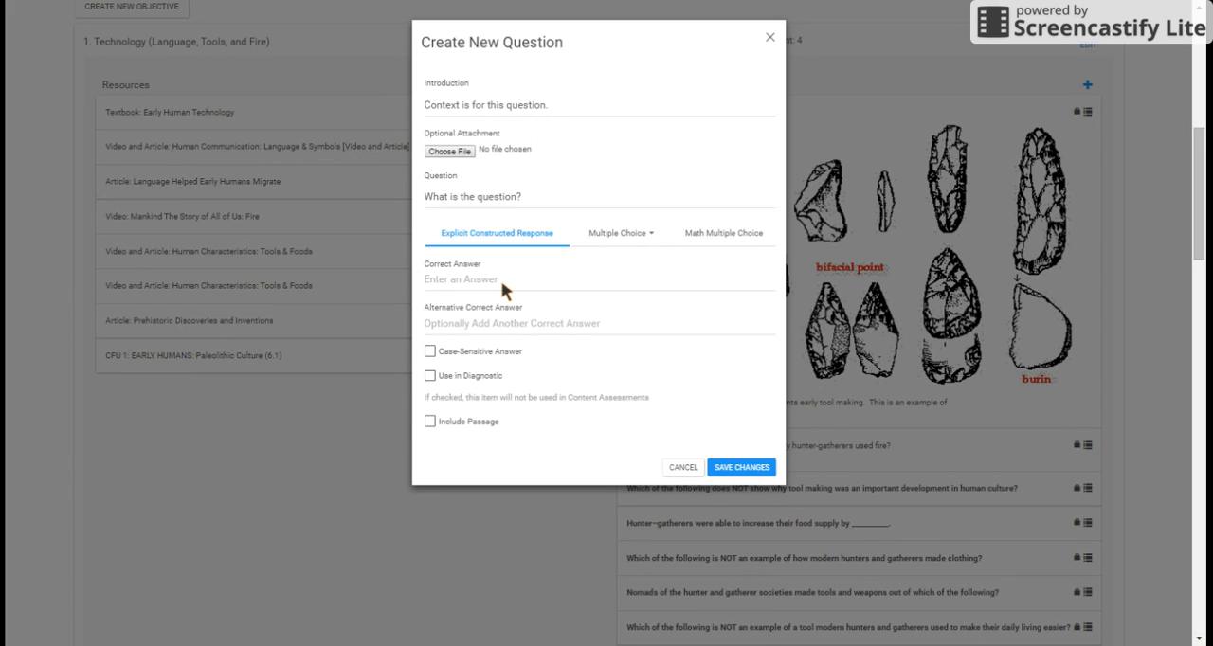
click(501, 281)
text(Nothing)
click(493, 321)
text(nothin)
click(431, 393)
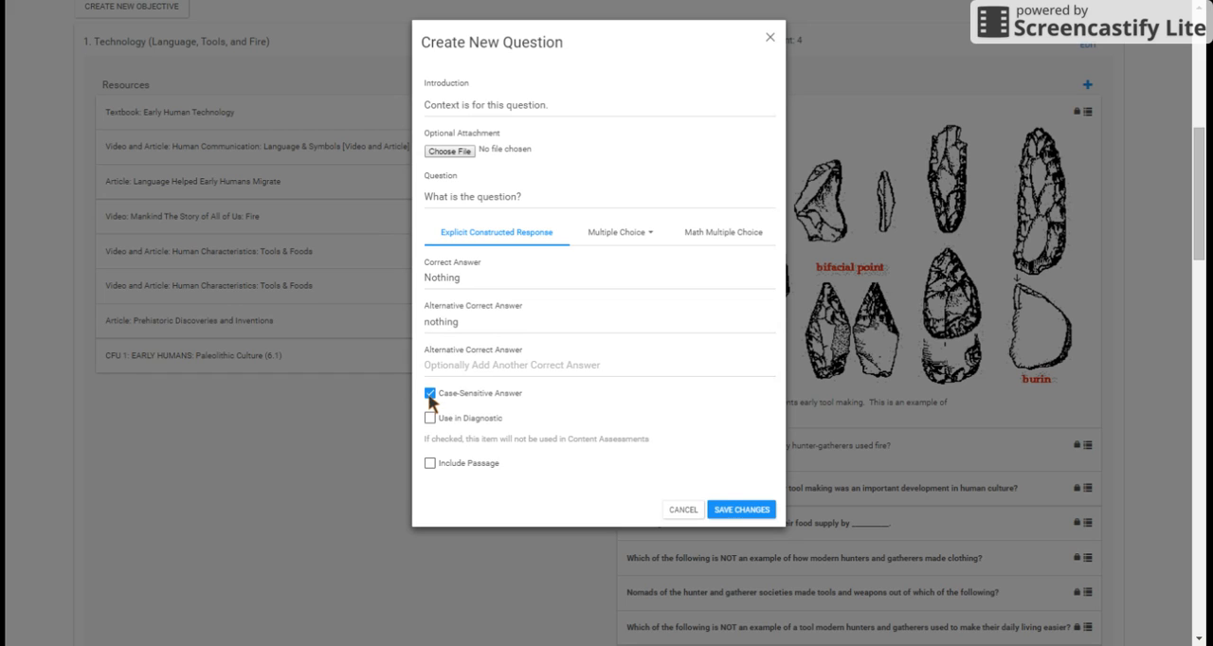
click(431, 394)
Step: Try "everything" as the alternative correct answer, starting and clearing a further alternative
click(480, 321)
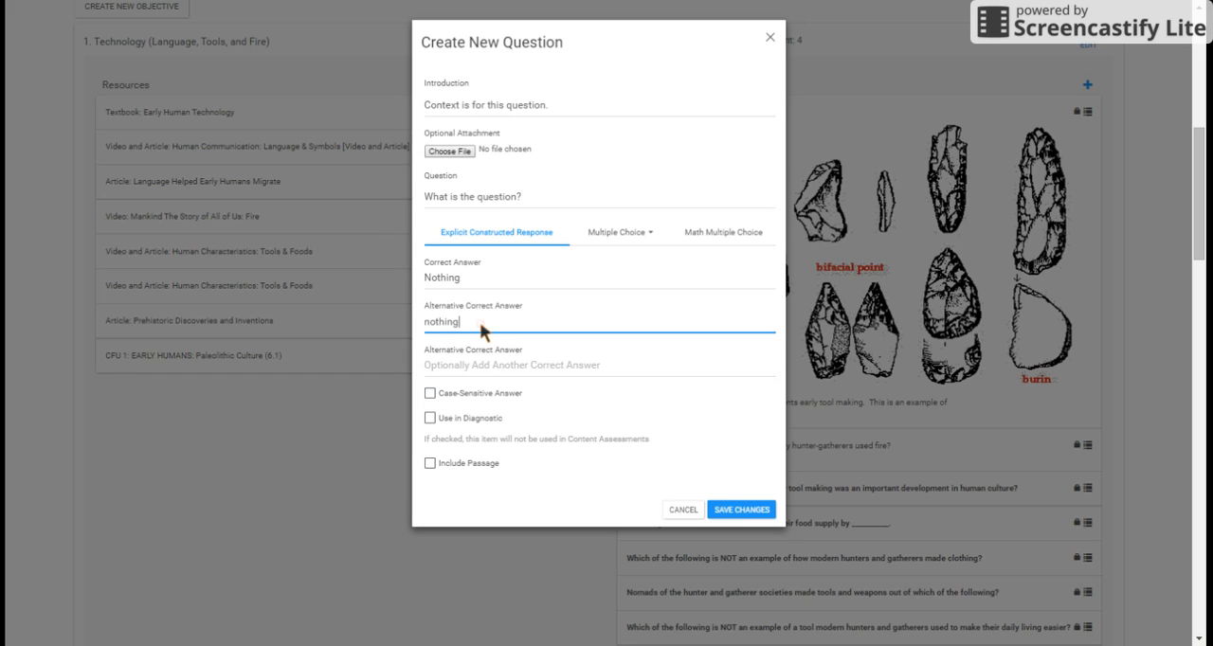
drag(456, 324, 447, 323)
text(everythingasdf)
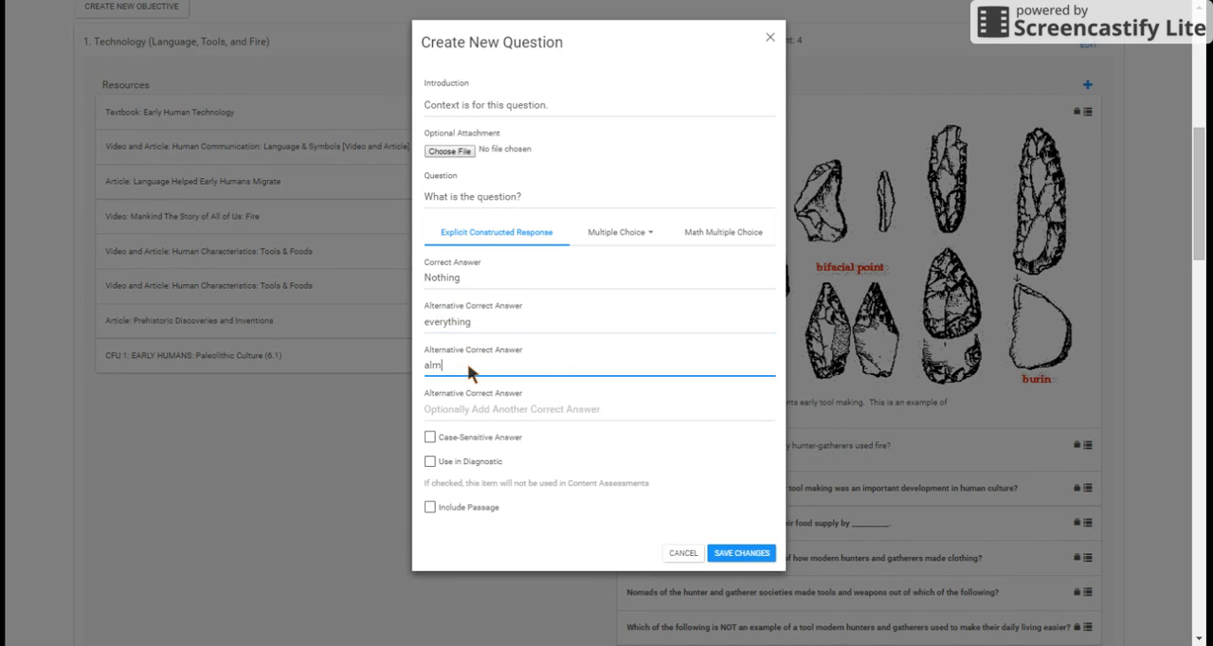
key(BackSpace)
key(BackSpace)
key(BackSpace)
key(BackSpace)
Step: Set the alternative correct answer to "almost nothing" and save the new question
drag(474, 320, 382, 332)
text(almost nothing)
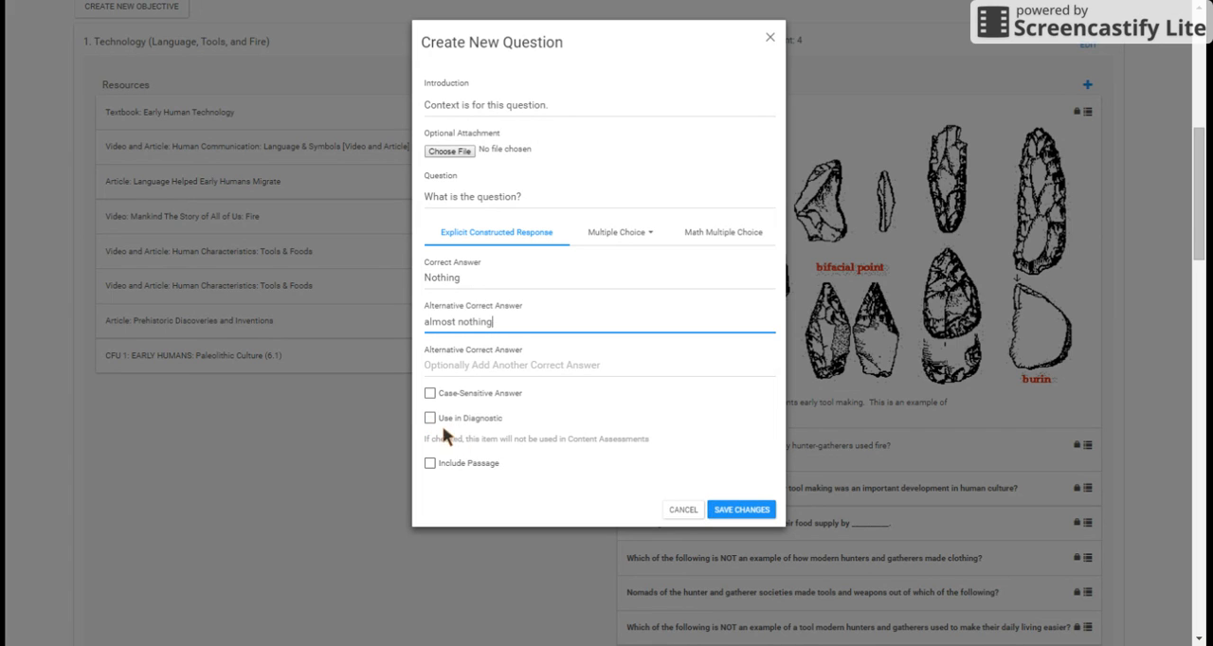
click(737, 512)
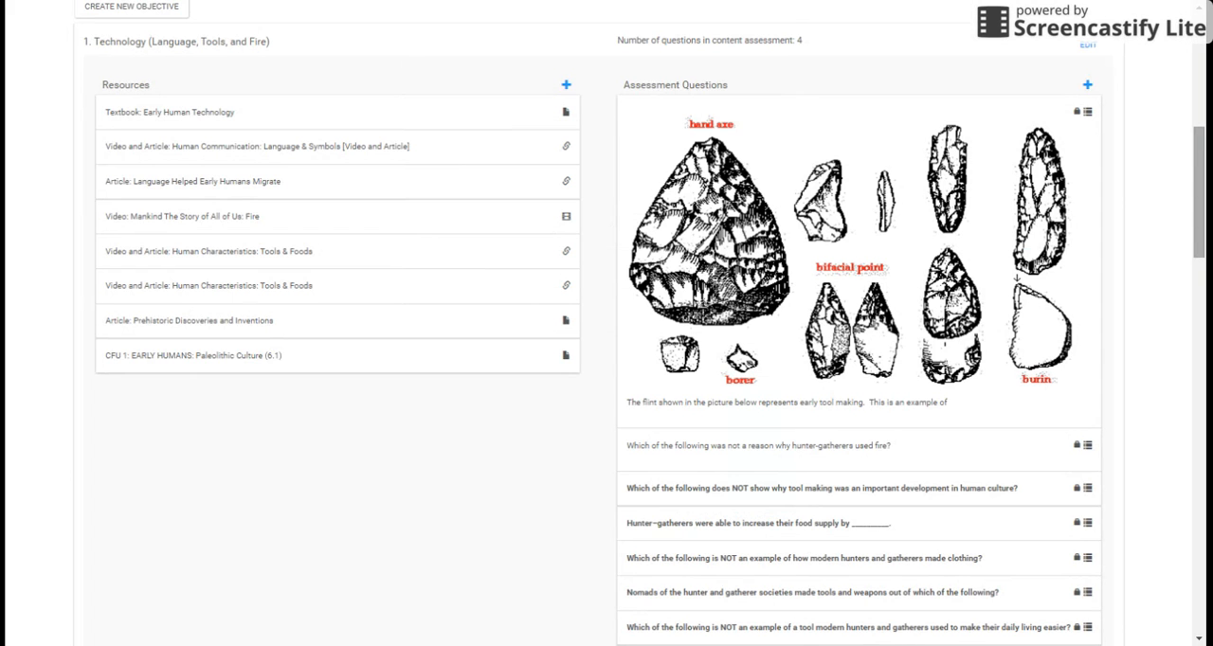
Step: Examine objective 1's assessment question list, including the newly added question and the one marked Diagnostic Question
drag(1199, 157, 1199, 243)
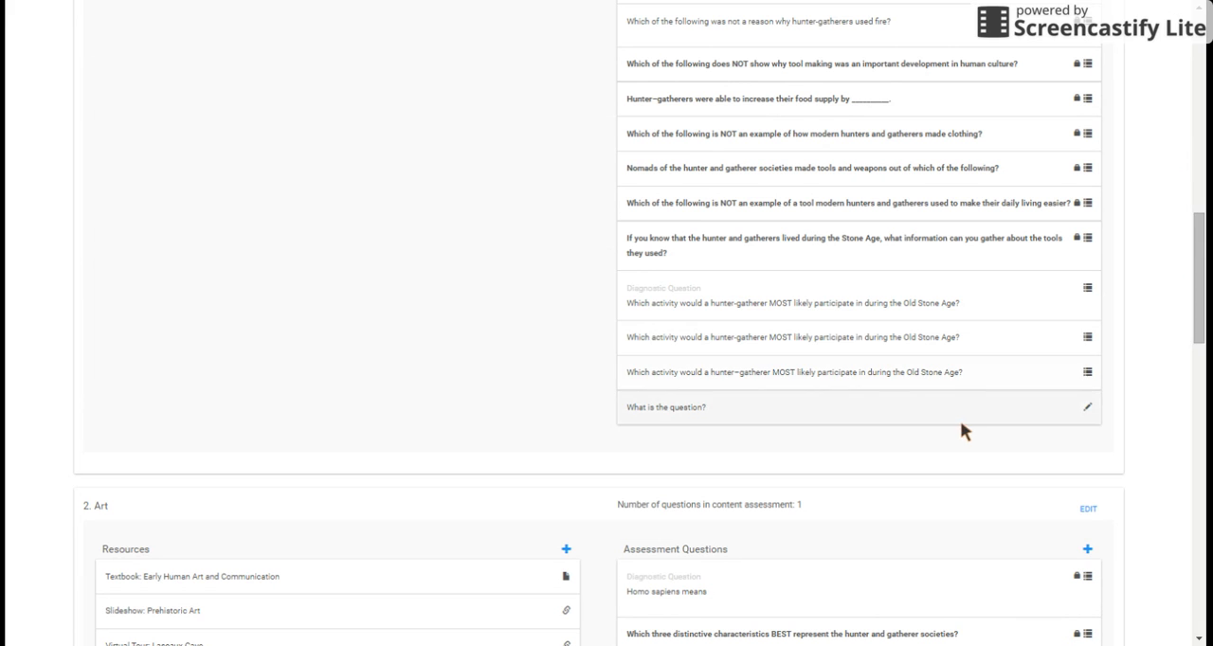
scroll(971, 419, up, 2)
scroll(972, 419, up, 3)
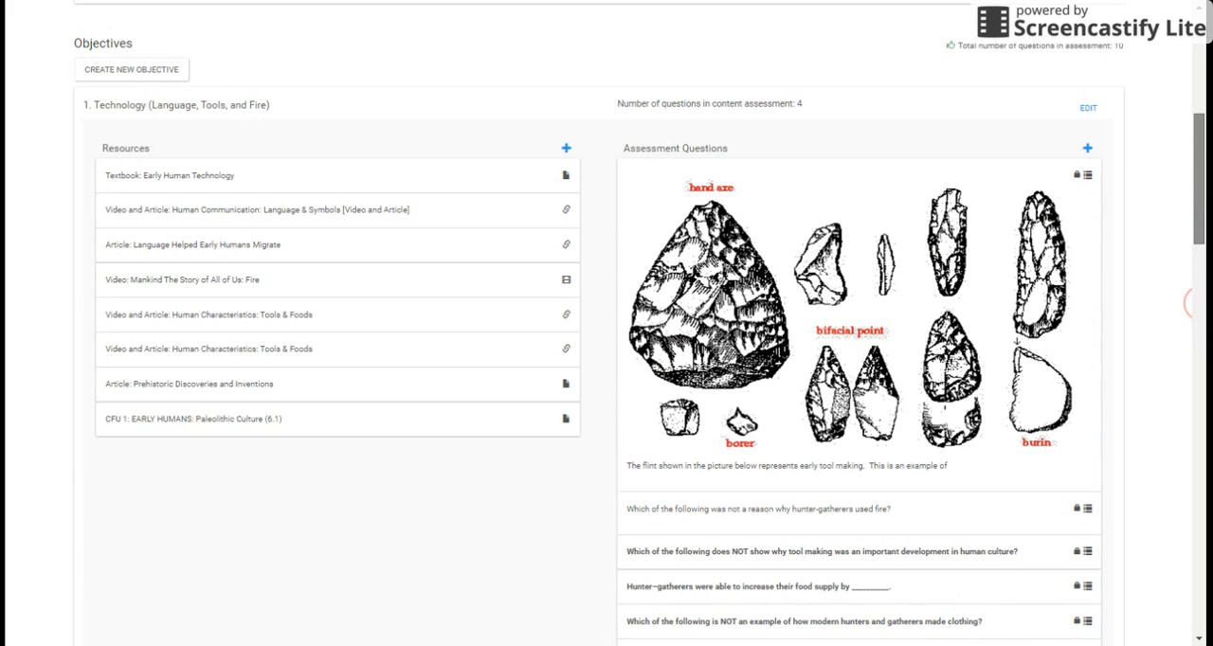
scroll(1191, 303, down, 4)
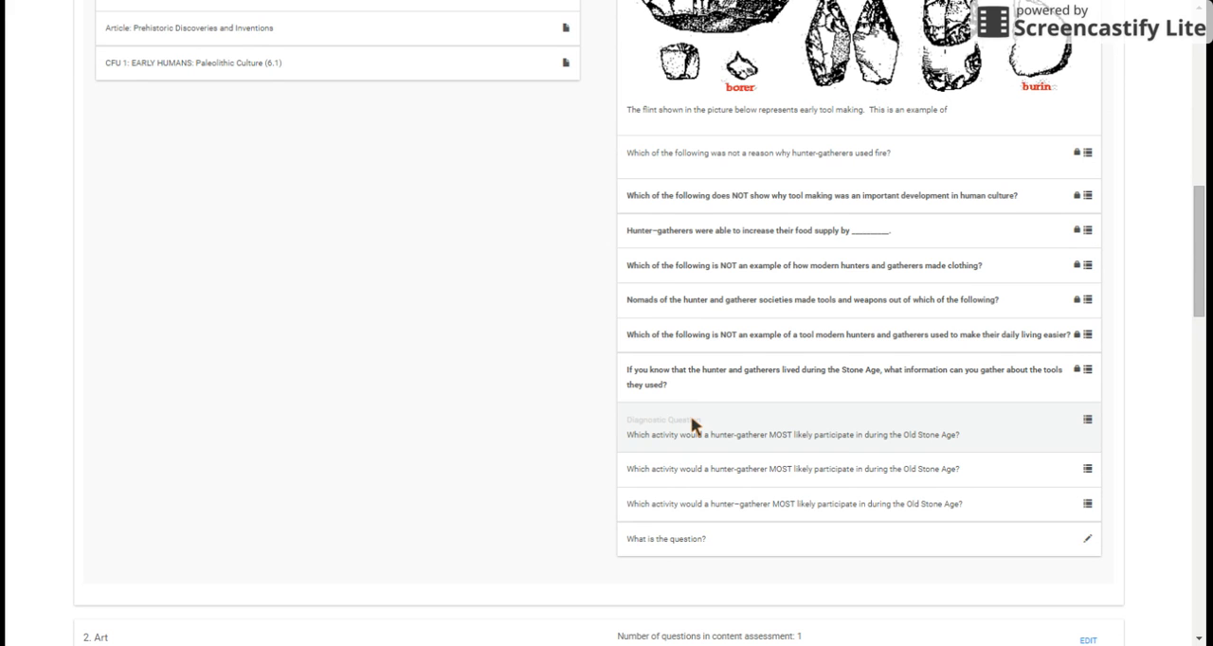
Step: Inspect the title, description and type settings of the Textbook: Early Human Technology resource, and close them without saving
drag(1200, 252, 1200, 160)
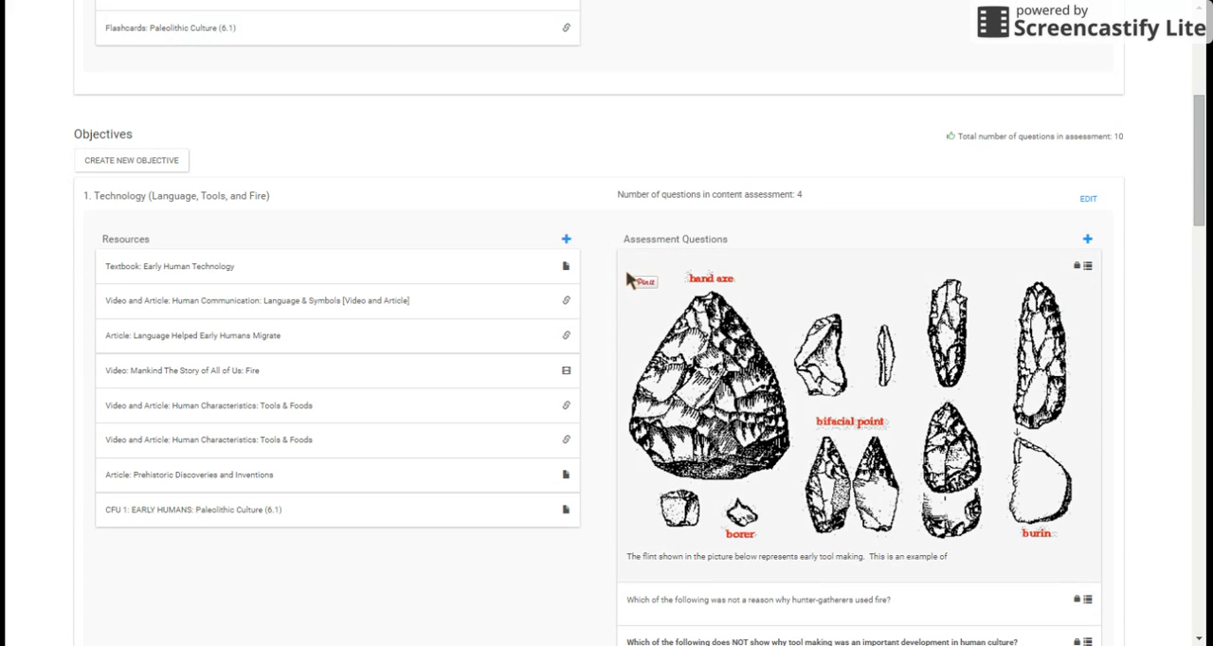
click(531, 264)
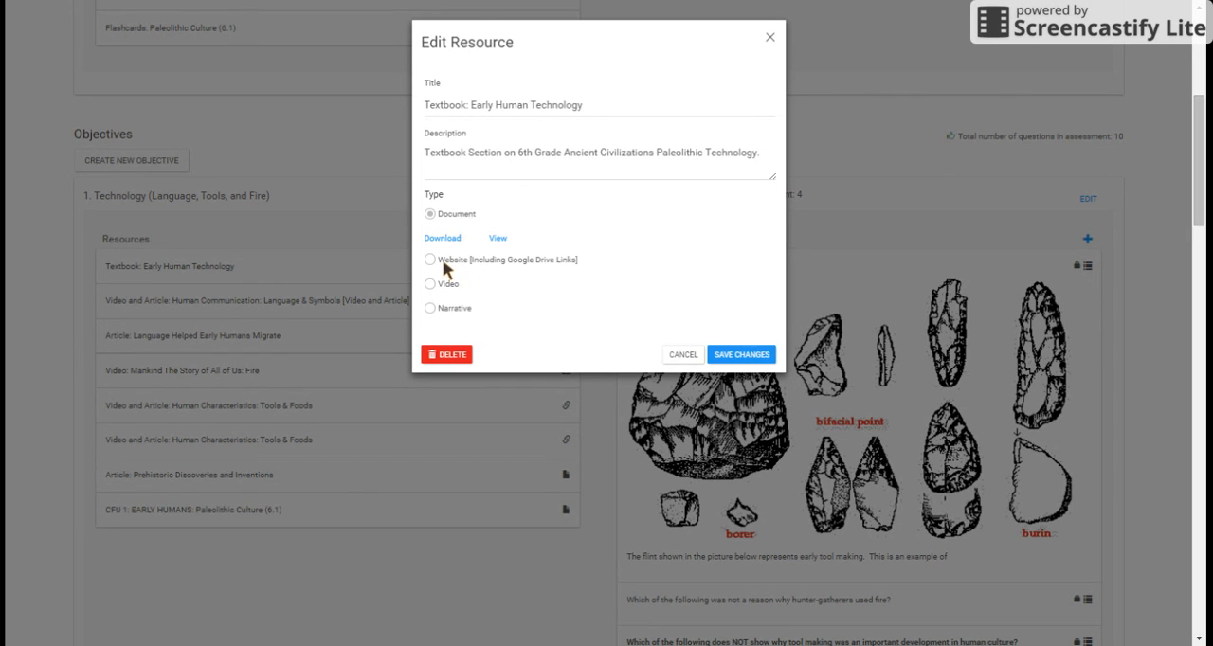
click(696, 355)
Step: Save the focus area and preview it as a student
mouse_move(1199, 193)
mouse_down()
mouse_move(1199, 128)
mouse_move(1199, 599)
mouse_move(1199, 57)
mouse_up()
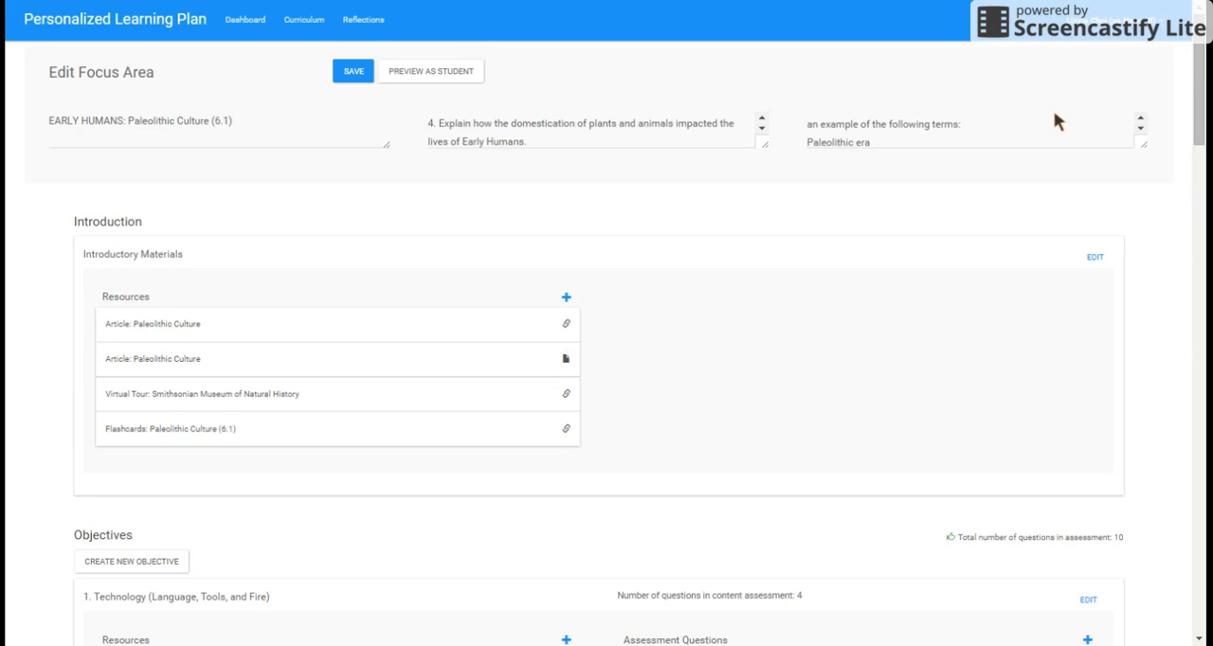
click(365, 76)
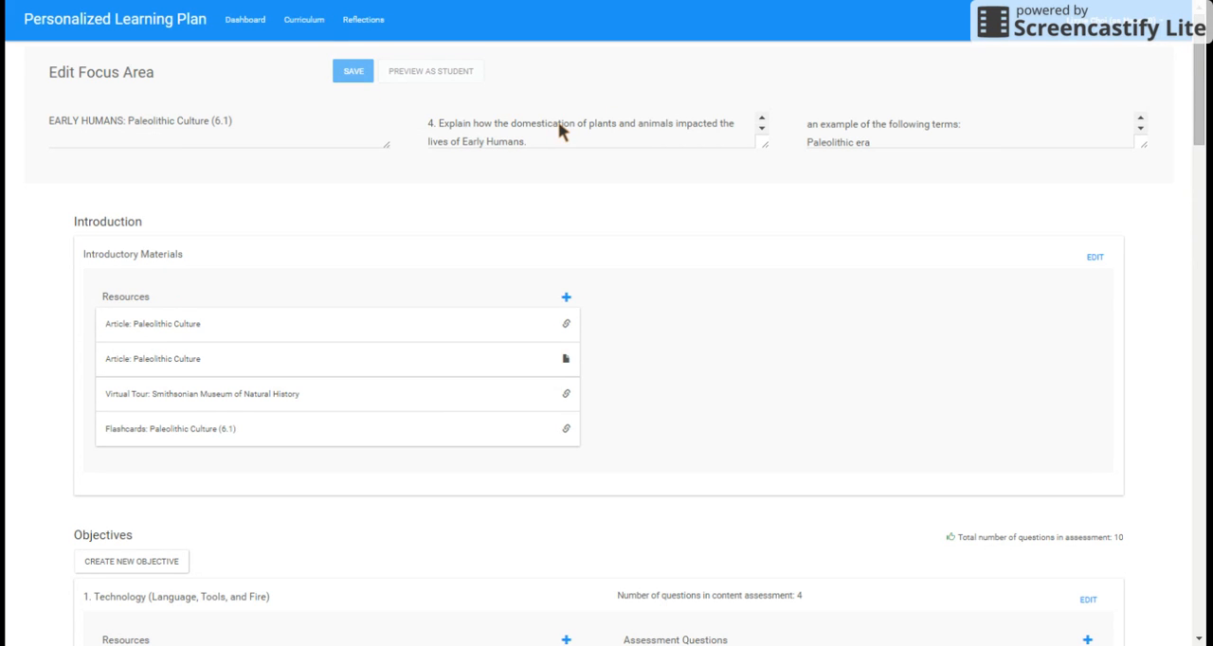
click(453, 74)
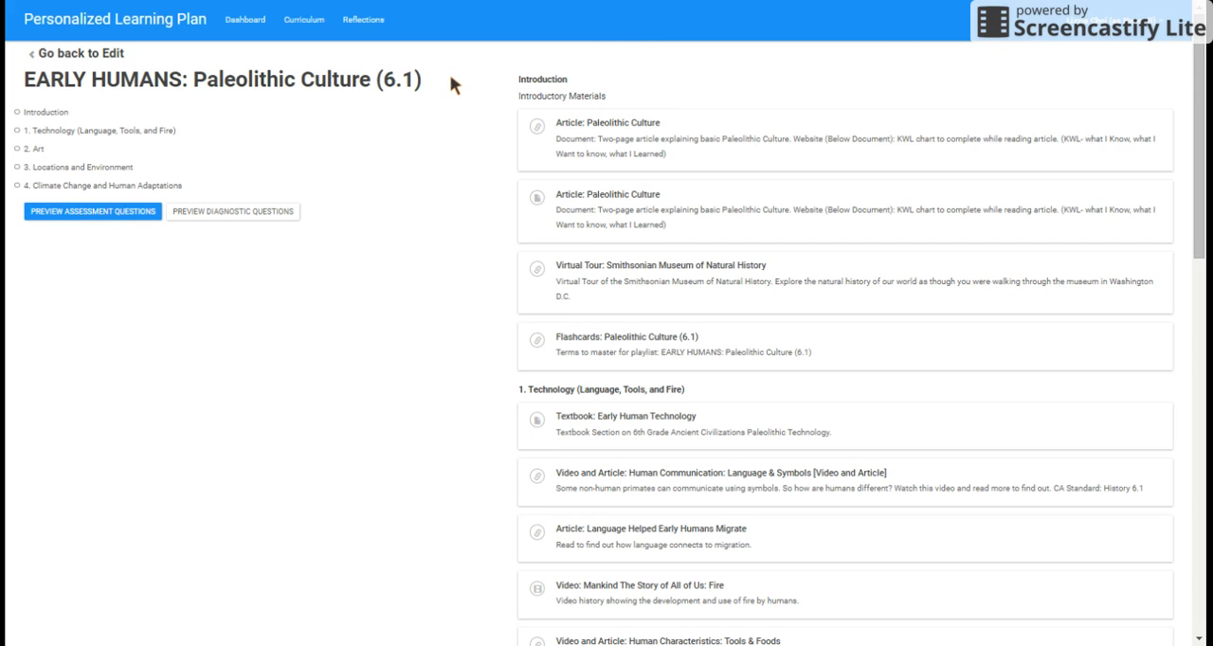